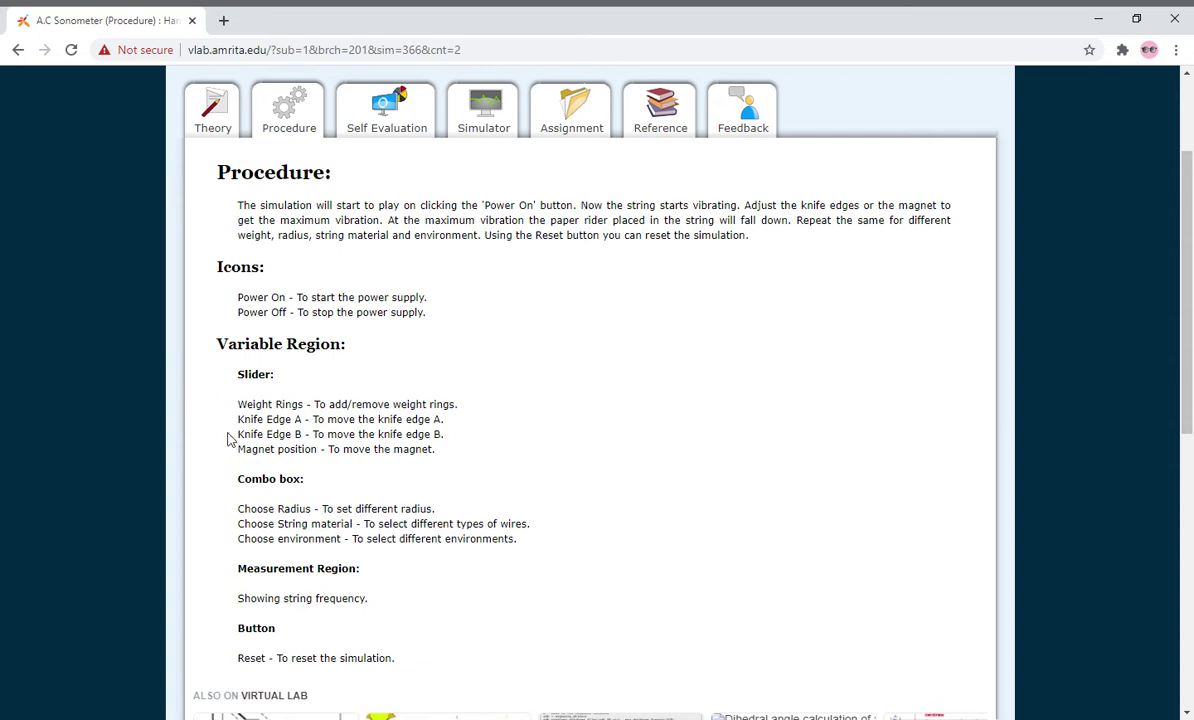
Read the Slider and Combo box descriptions in the Variable Region section of the sonometer procedure.
drag(237, 420, 450, 437)
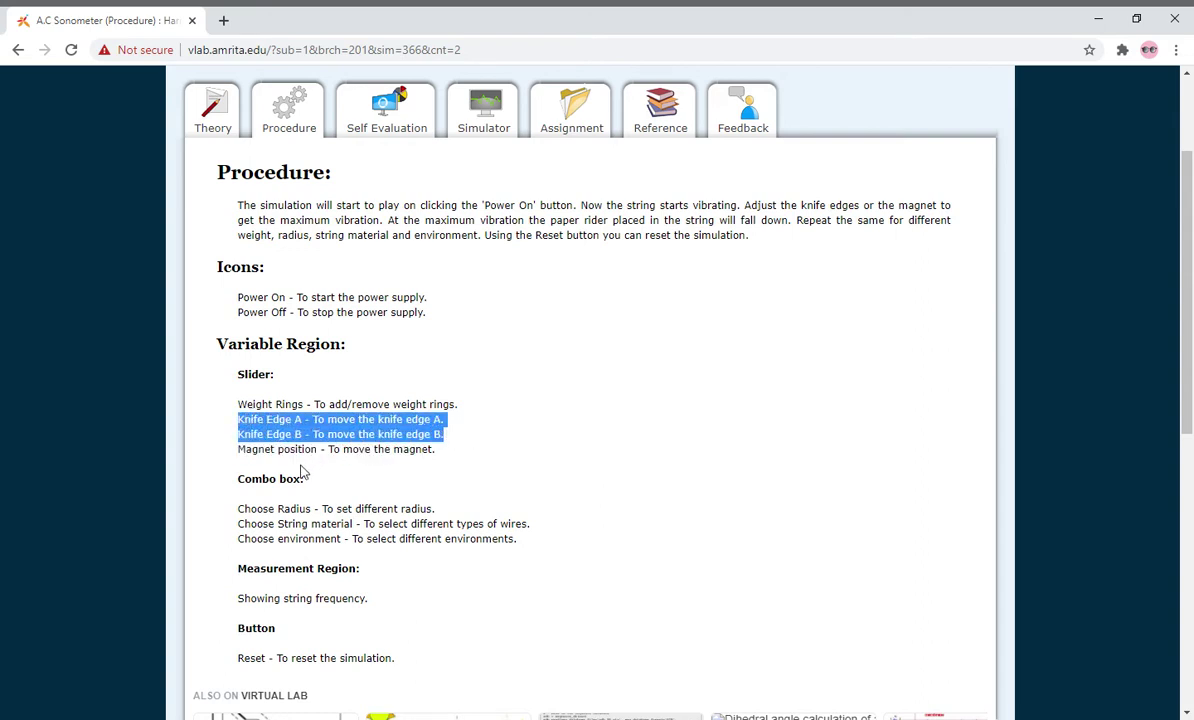
click(256, 452)
drag(232, 453, 378, 436)
click(394, 461)
drag(262, 461, 346, 459)
click(364, 461)
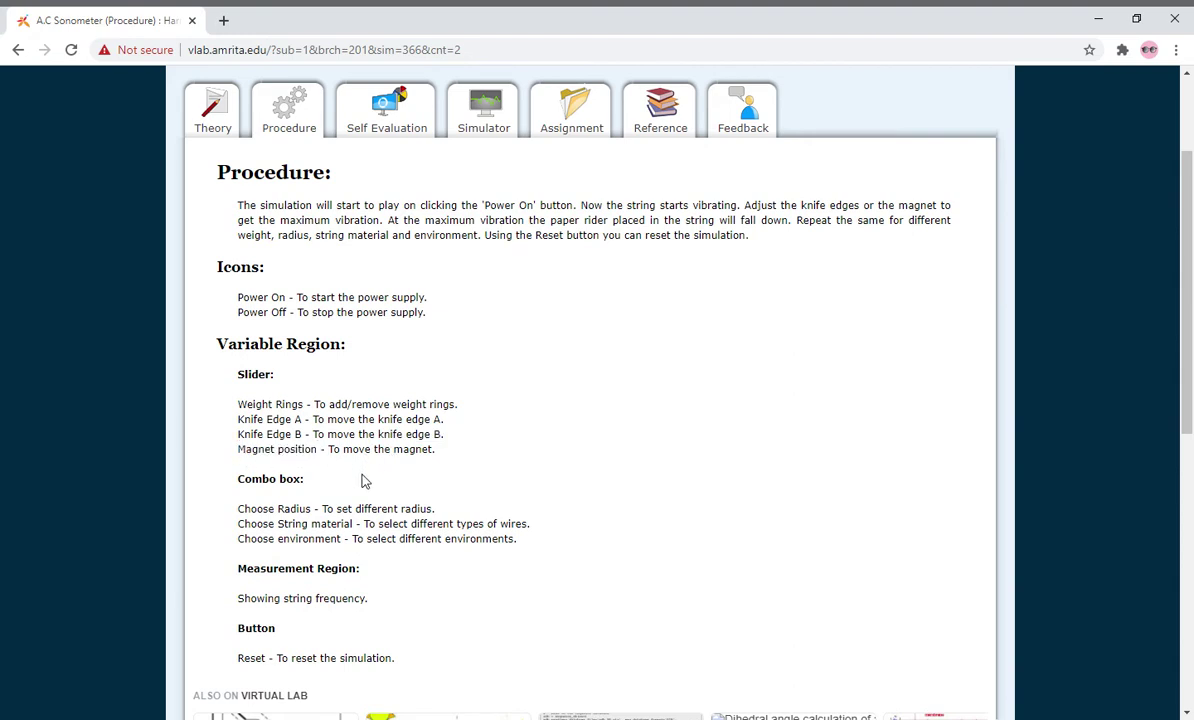
drag(226, 486, 270, 479)
click(318, 513)
drag(261, 515, 316, 514)
click(318, 515)
drag(237, 509, 230, 488)
double_click(285, 517)
click(315, 515)
drag(250, 524, 326, 545)
click(346, 537)
click(329, 549)
Read the Measurement Region and Button descriptions at the end of the procedure.
scroll(320, 551, down, 2)
drag(265, 417, 338, 419)
click(333, 441)
click(368, 427)
click(351, 430)
drag(251, 418, 340, 422)
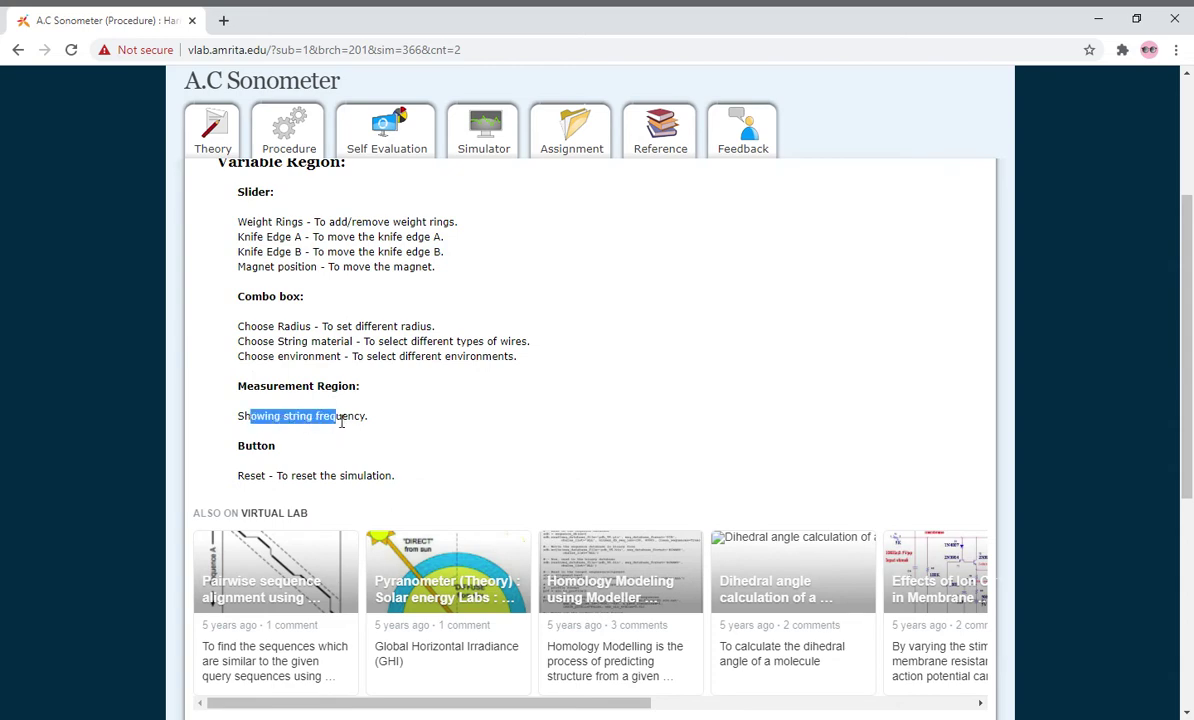
click(337, 446)
scroll(333, 450, down, 1)
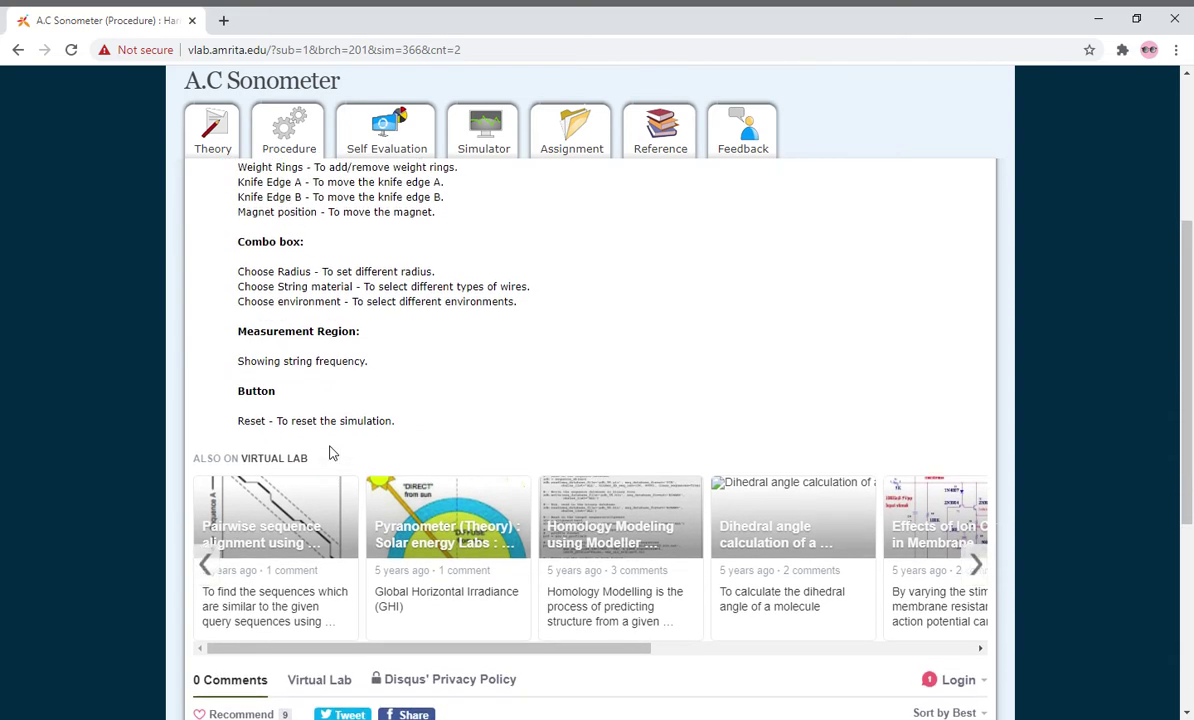
Review the A.C. Sonometer theory page and go back over the procedure page.
scroll(331, 452, up, 5)
click(245, 281)
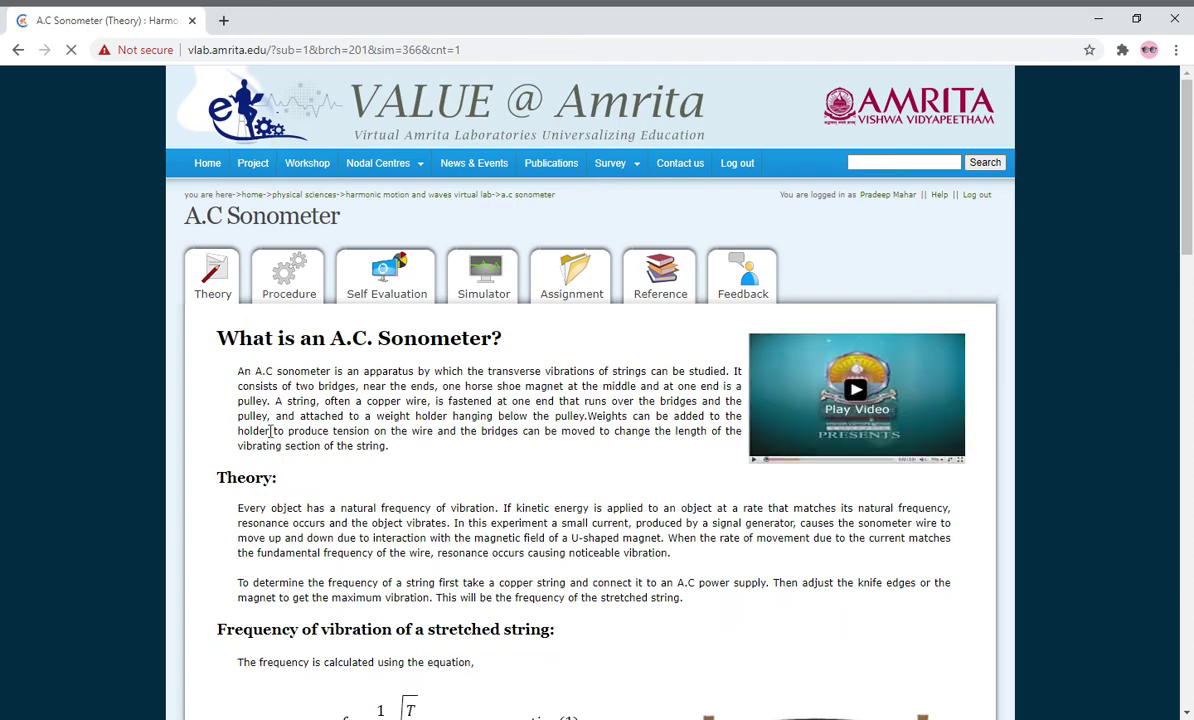
scroll(270, 432, down, 8)
scroll(282, 443, down, 2)
scroll(265, 410, up, 12)
click(314, 277)
scroll(365, 388, down, 2)
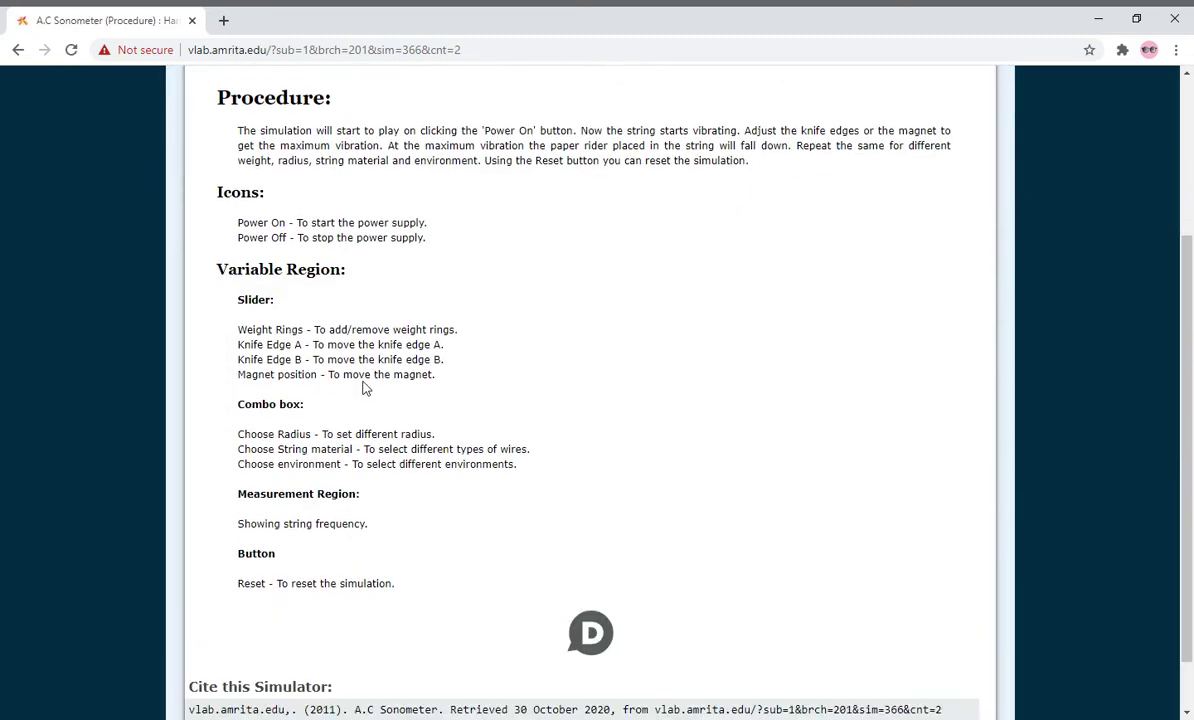
scroll(365, 388, down, 1)
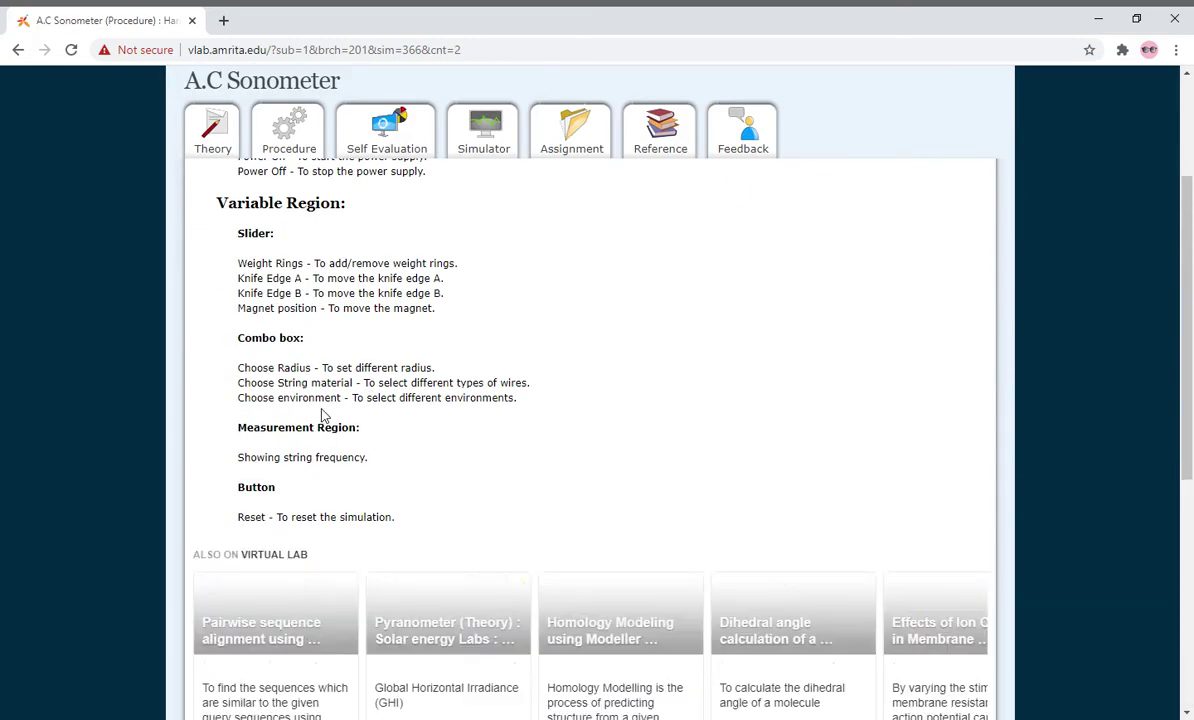
Open the A.C. Sonometer simulator and bring the apparatus with its variables into view.
scroll(330, 380, up, 3)
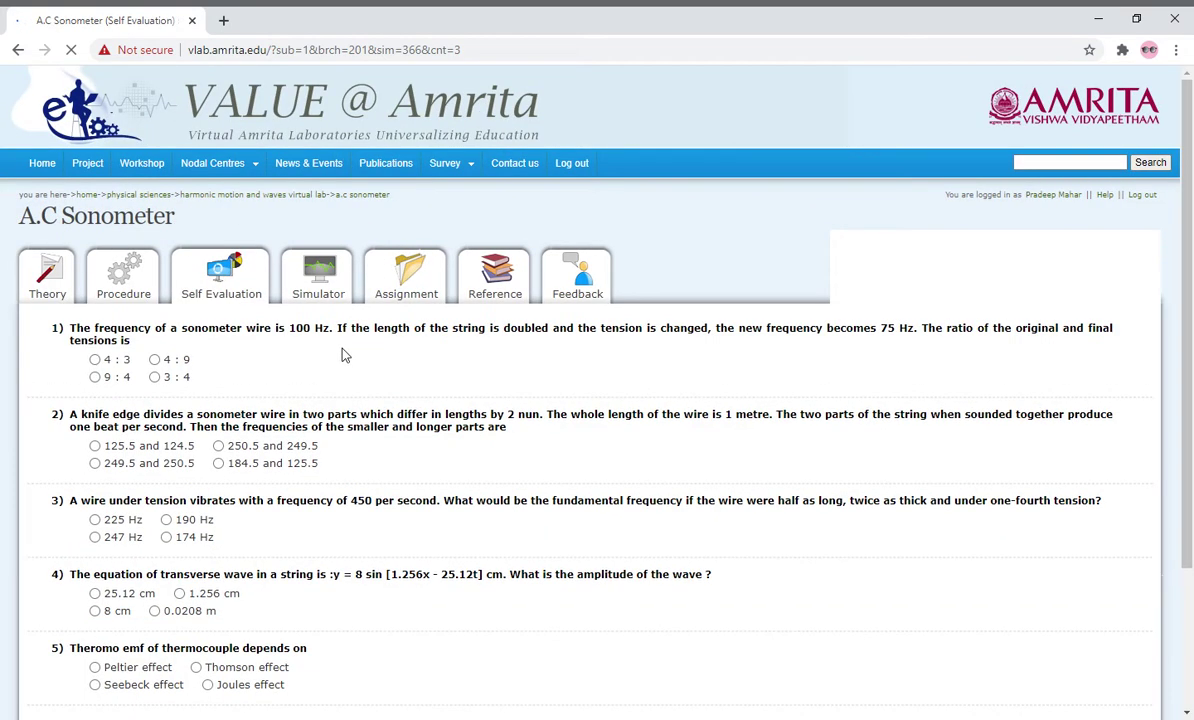
click(323, 291)
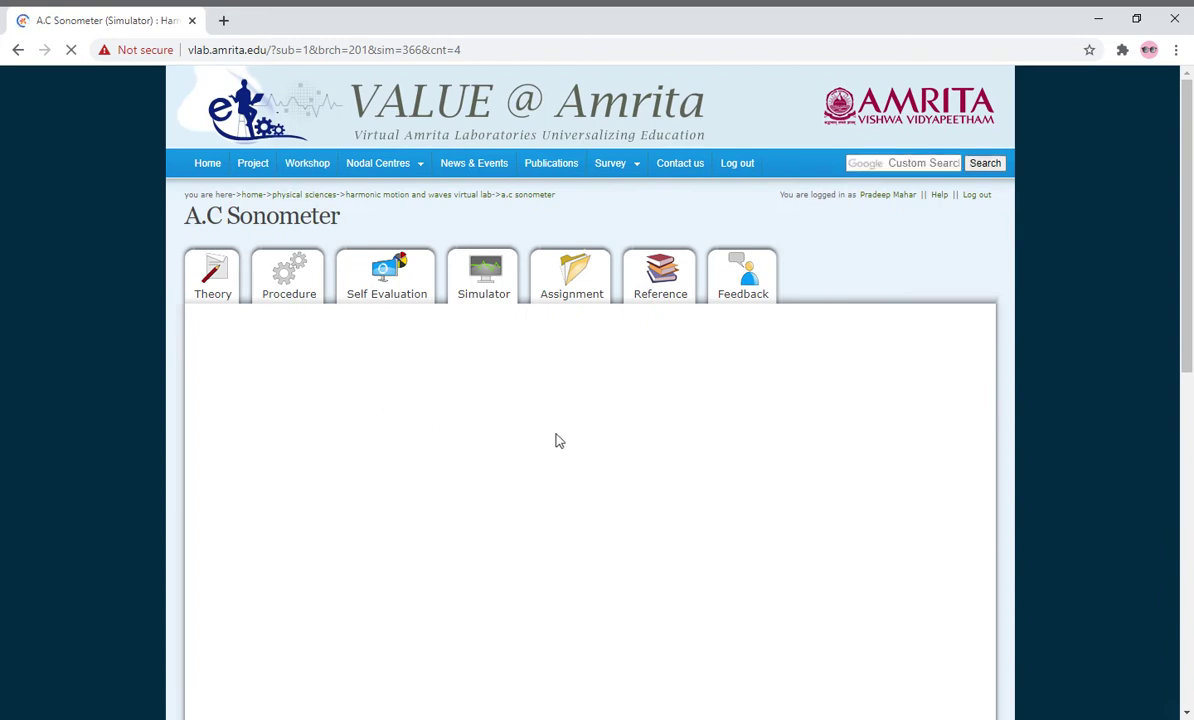
scroll(560, 440, down, 1)
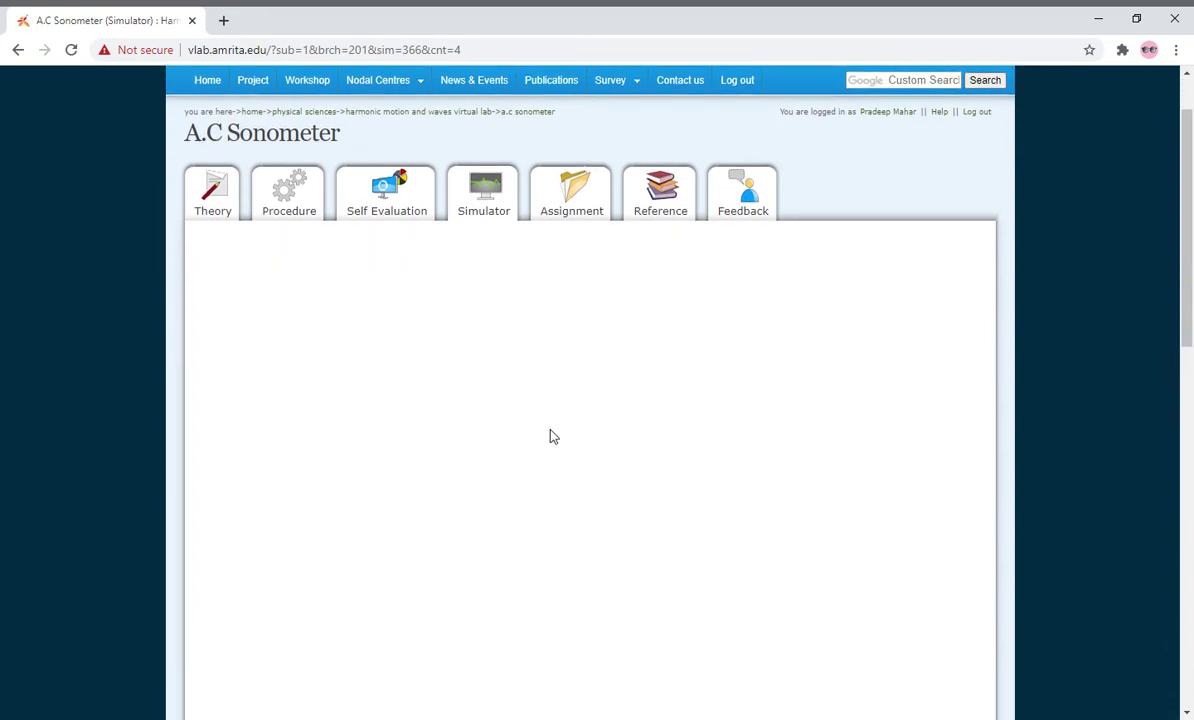
scroll(557, 438, down, 1)
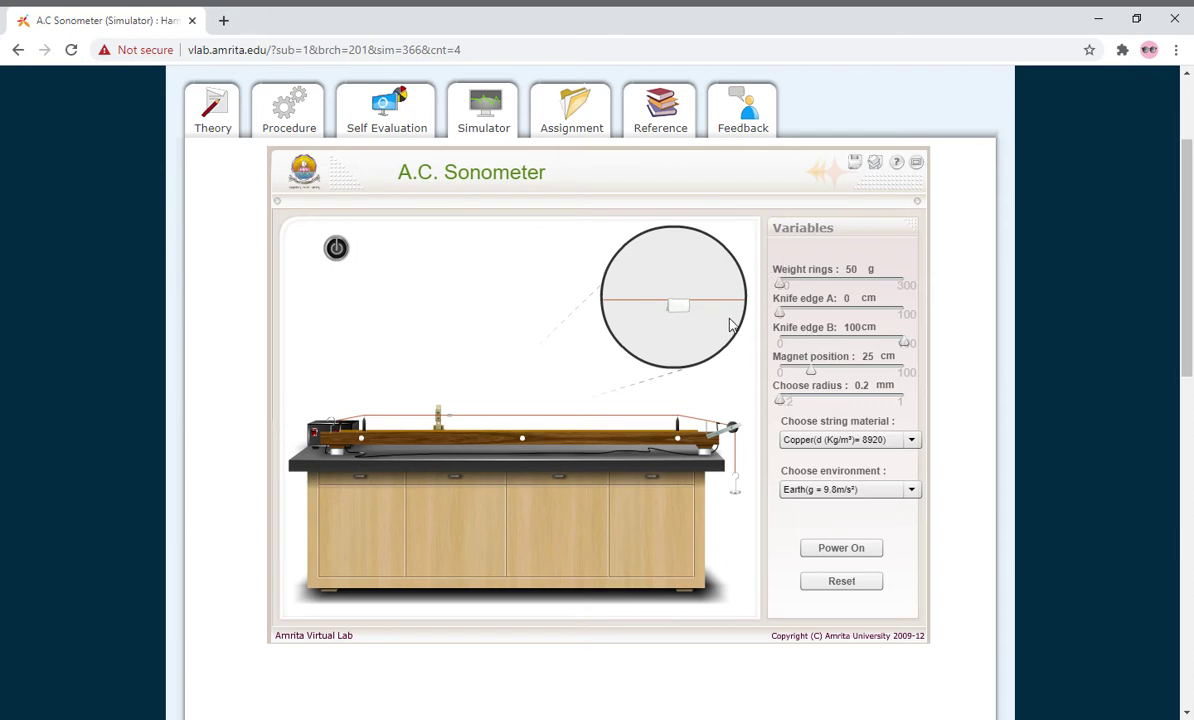
Choose Copper (d = 8920 kg/m³) as the string material and Earth (g = 9.8 m/s²) as the environment.
click(913, 440)
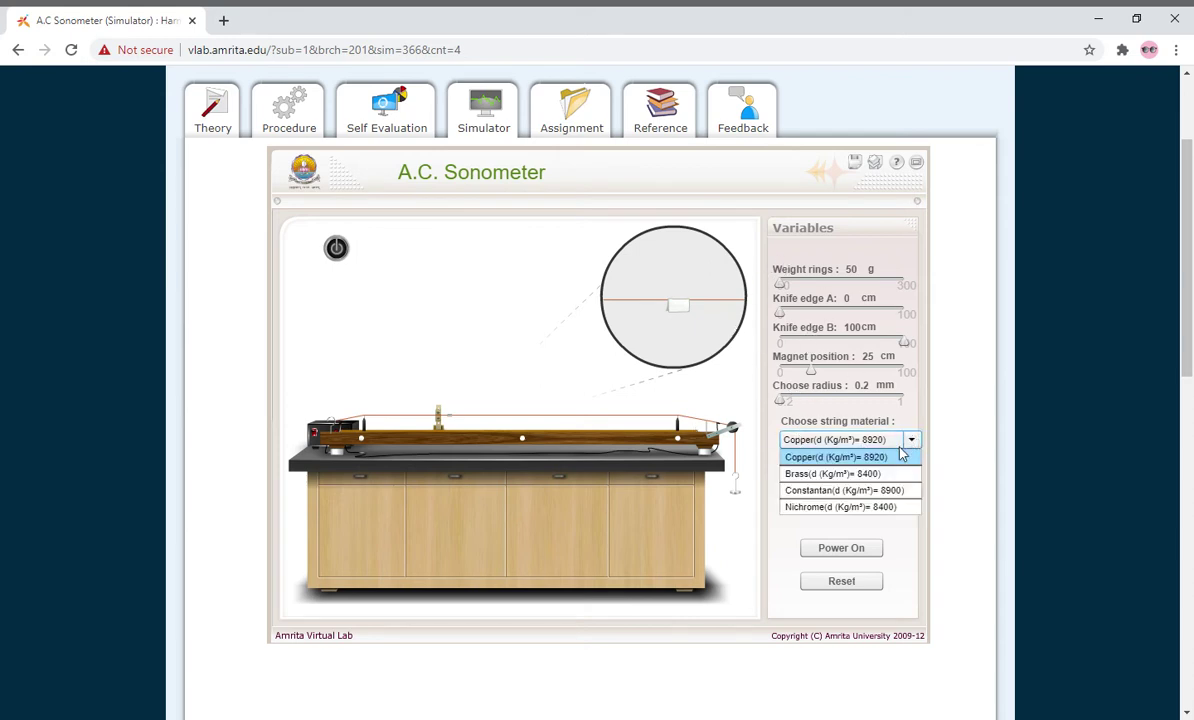
click(850, 456)
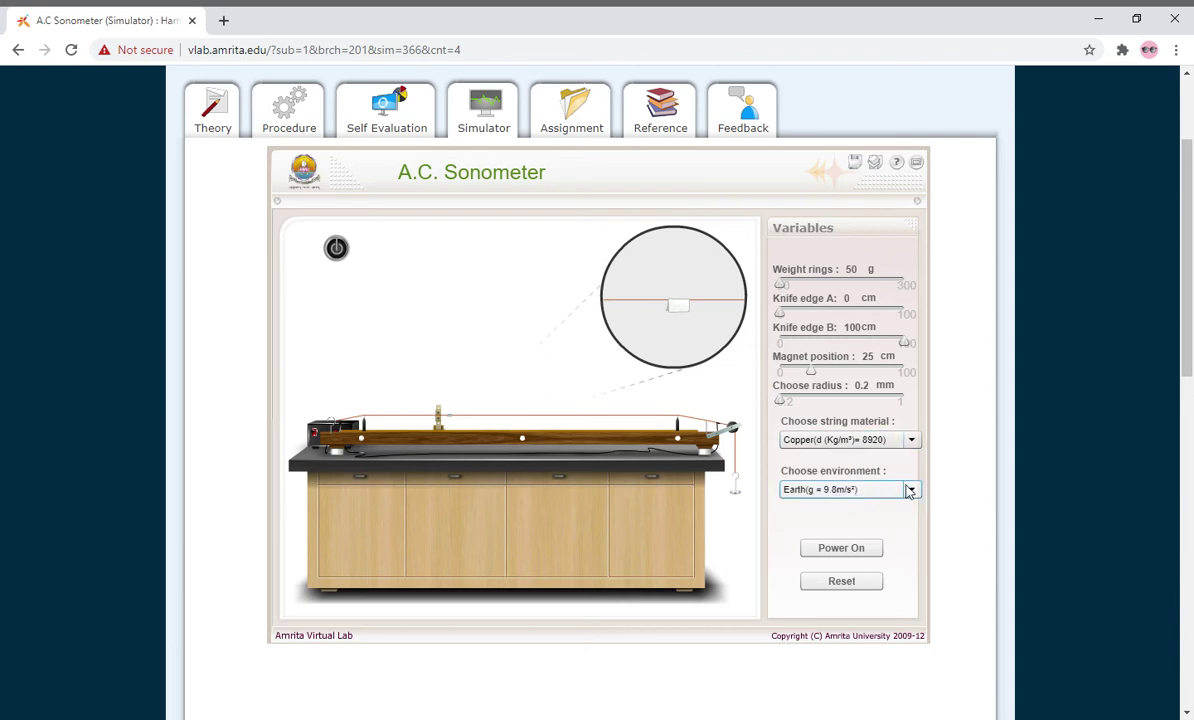
click(909, 489)
click(864, 505)
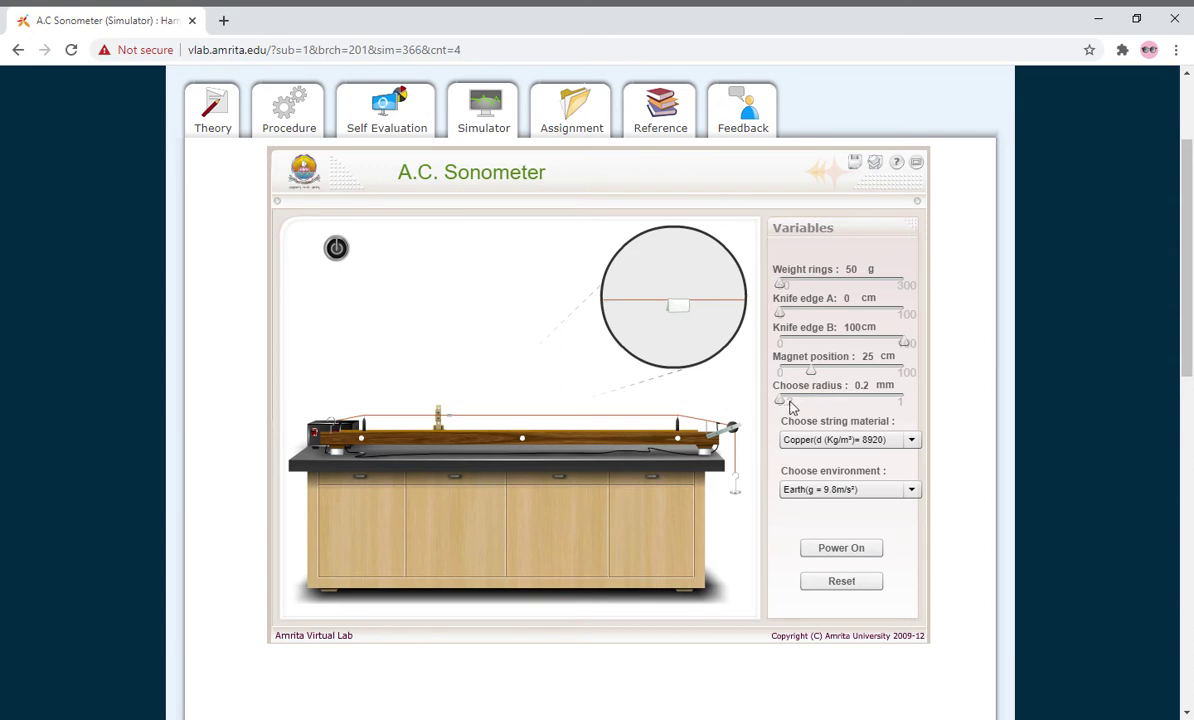
Set the wire radius to 0.5 mm, the magnet position to 50 cm and the weight rings to 100 g.
drag(783, 402, 826, 401)
drag(811, 372, 845, 374)
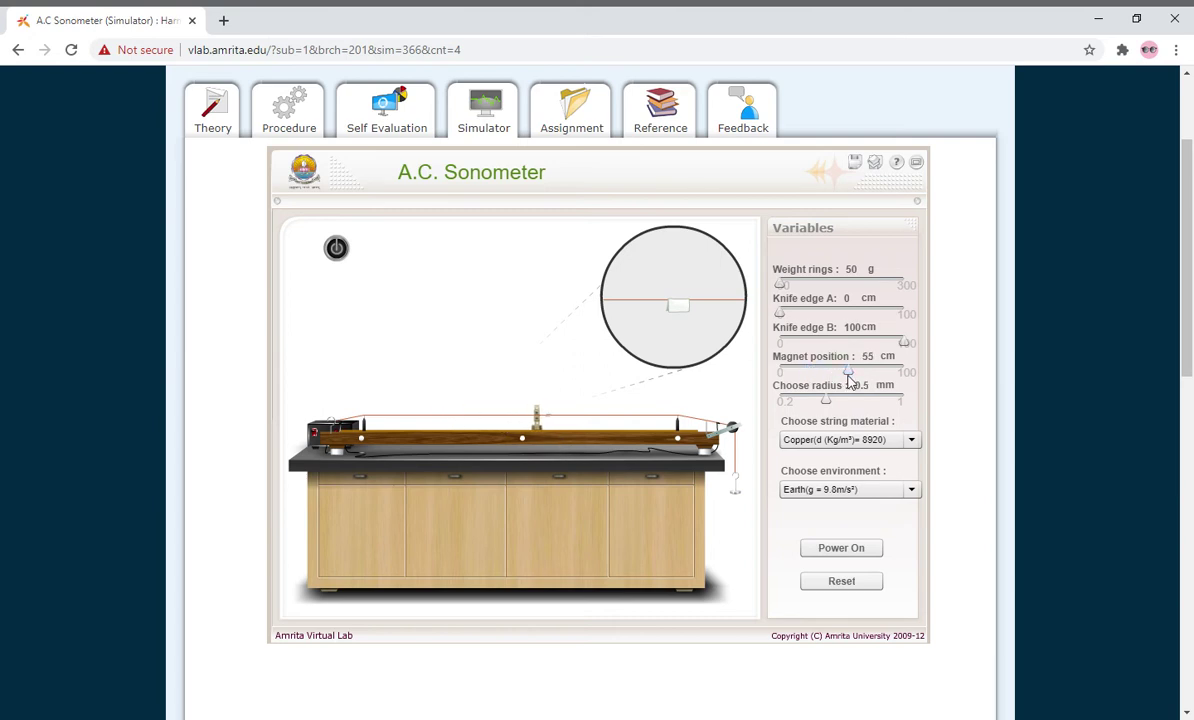
drag(845, 381, 843, 375)
drag(789, 286, 817, 314)
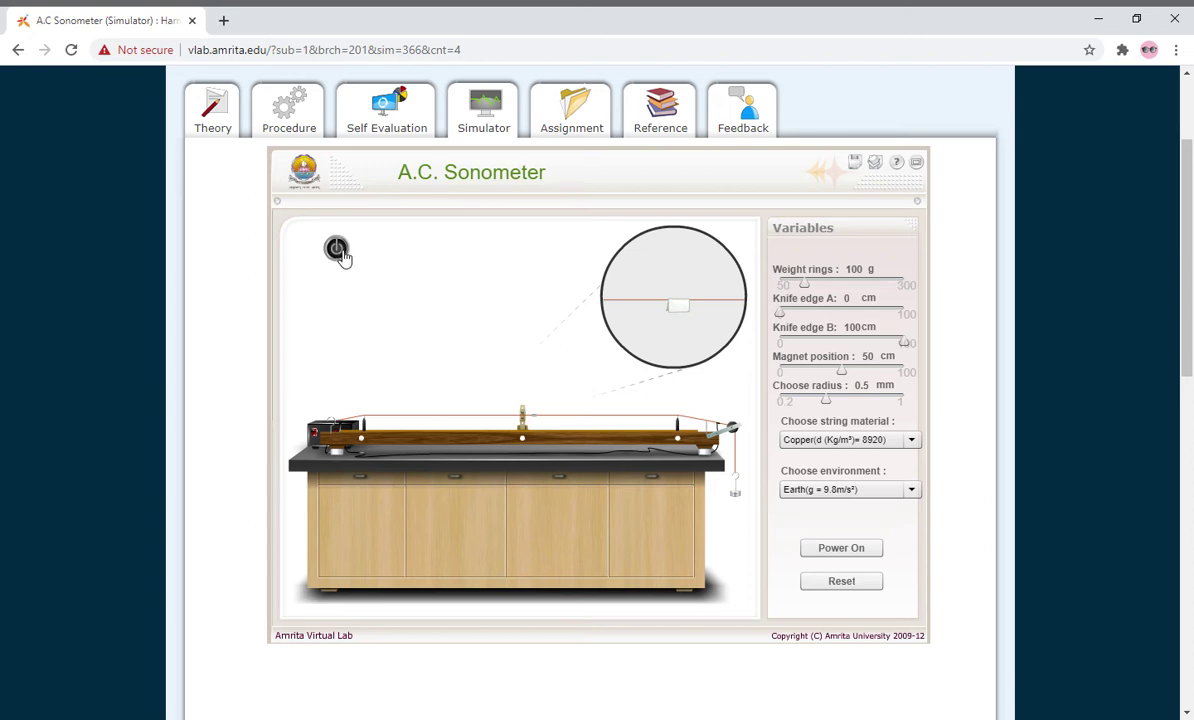
Power on the supply and move knife edge A to 14 cm and knife edge B to 75 cm.
click(862, 560)
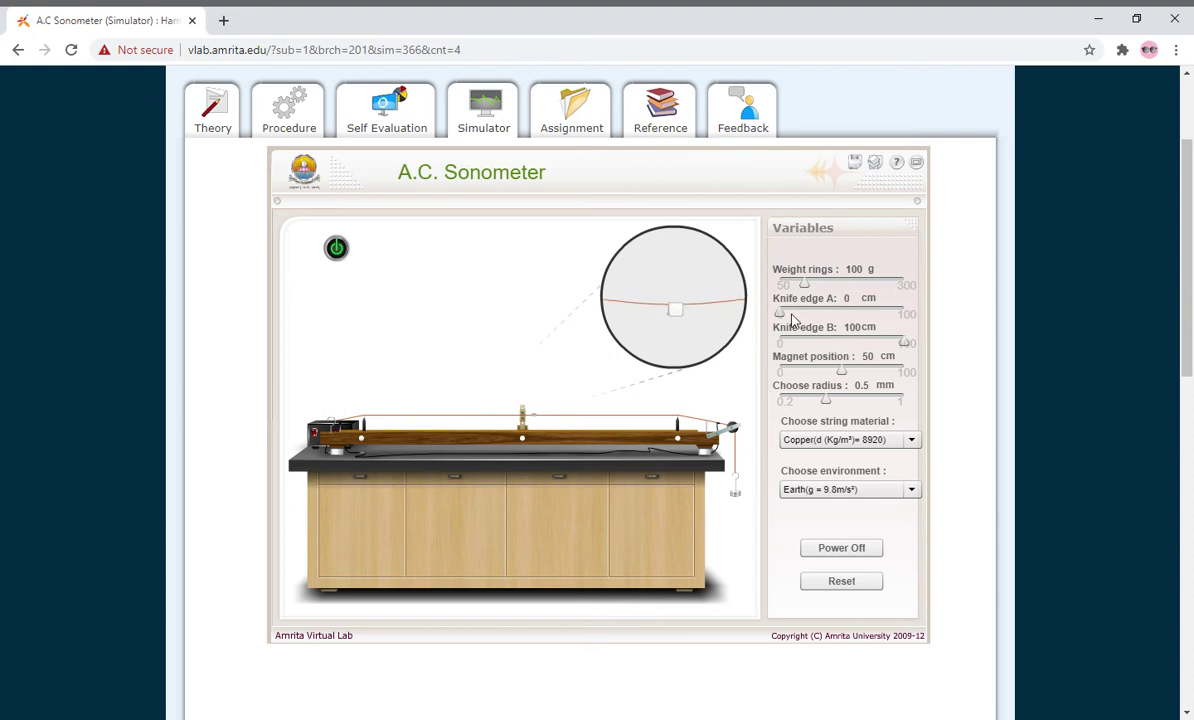
drag(781, 313, 797, 314)
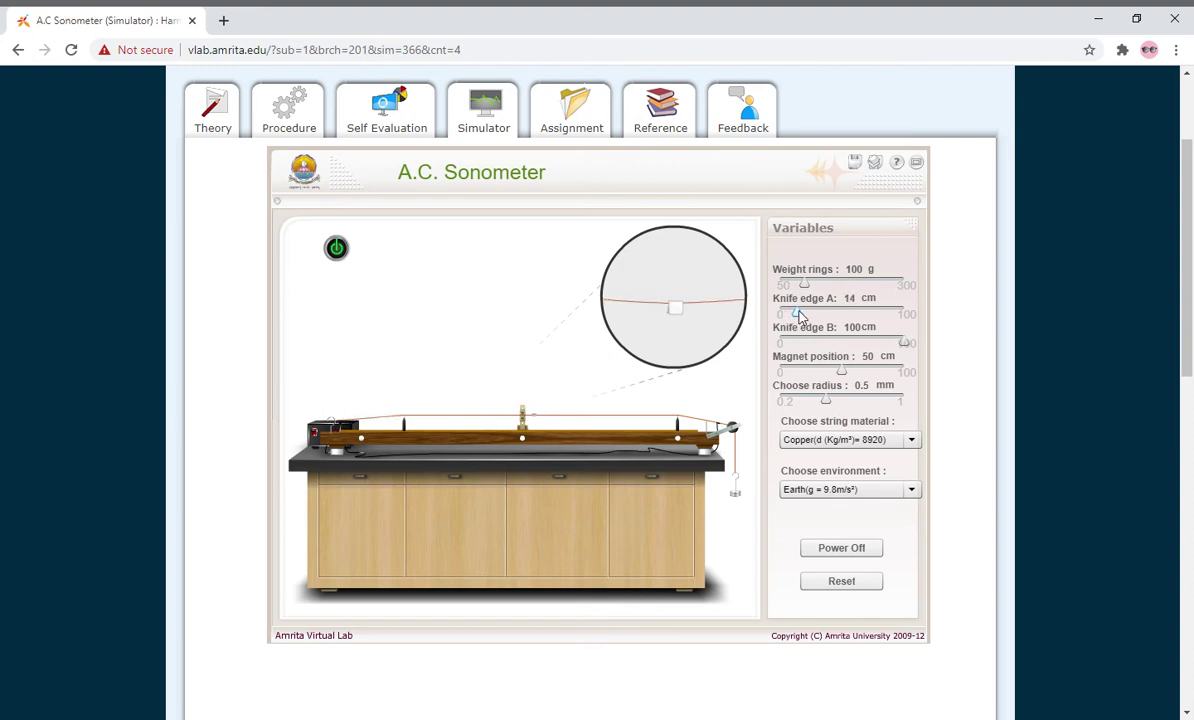
drag(905, 345, 898, 343)
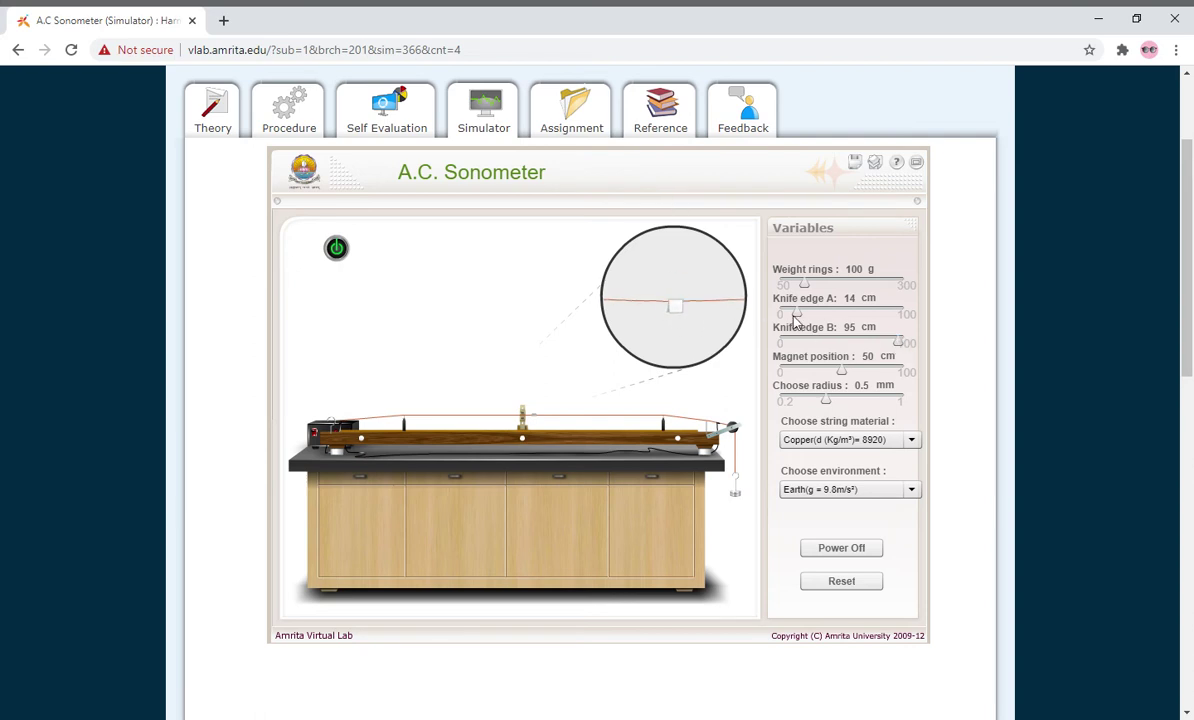
drag(899, 344, 873, 355)
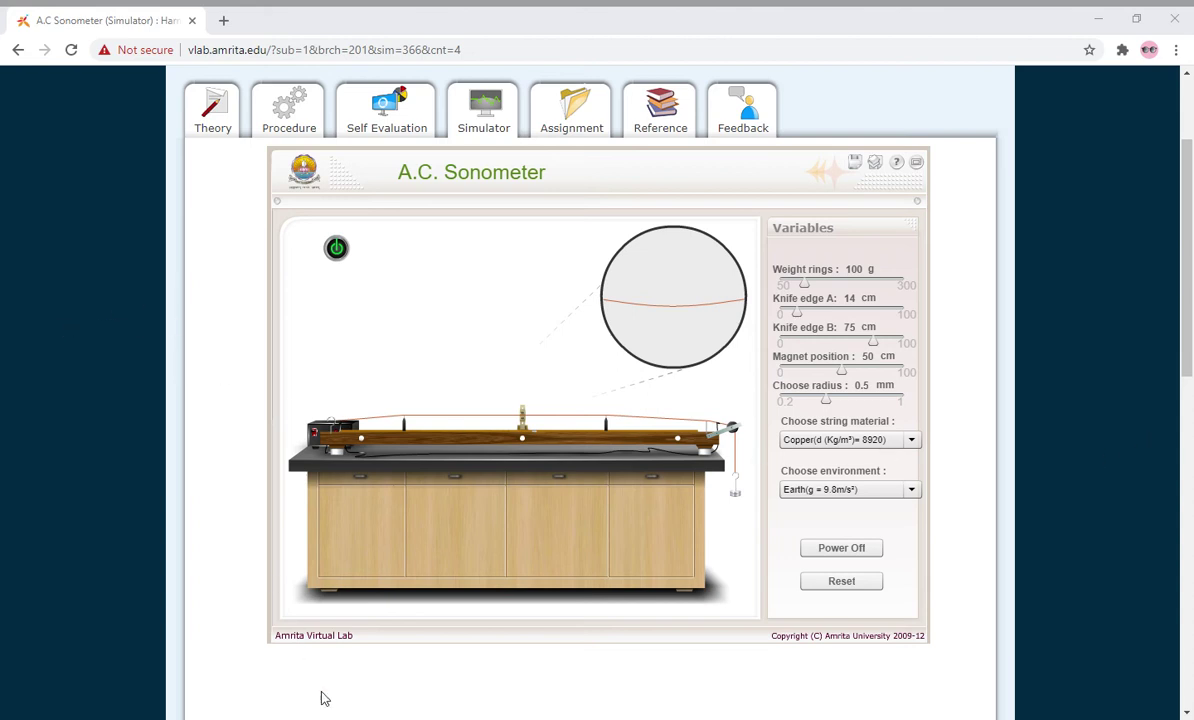
Check the available string materials and keep Copper (d = 8920 kg/m³) selected.
click(706, 496)
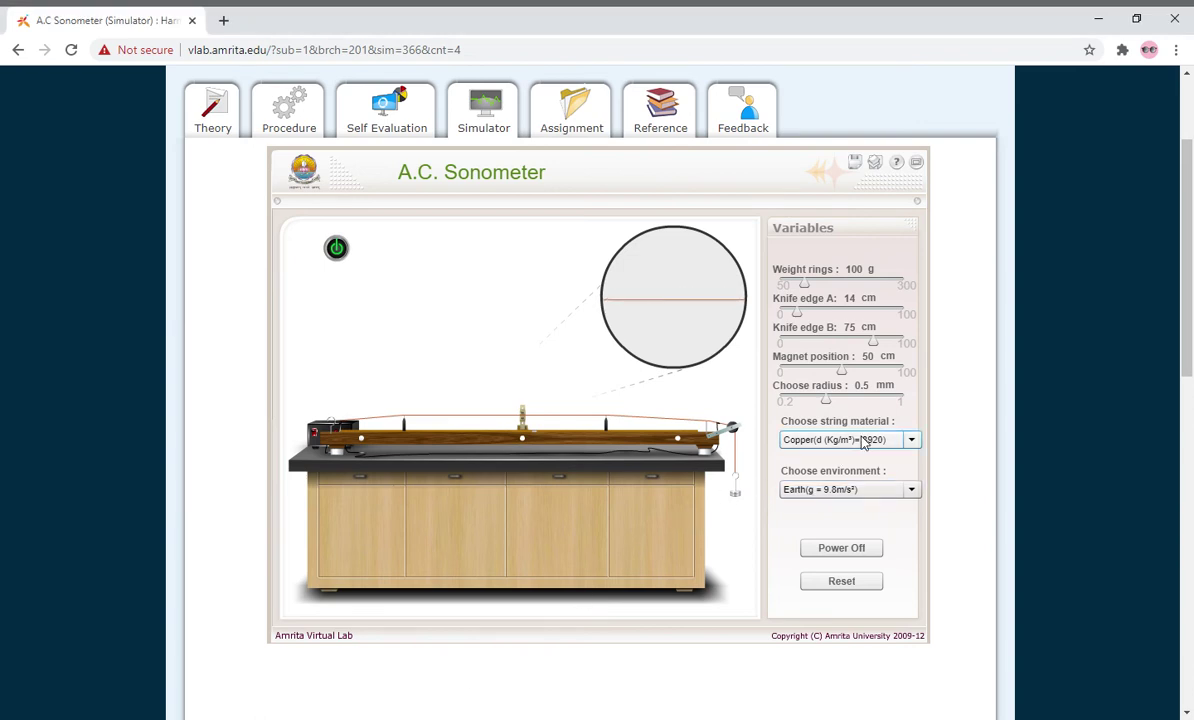
click(911, 440)
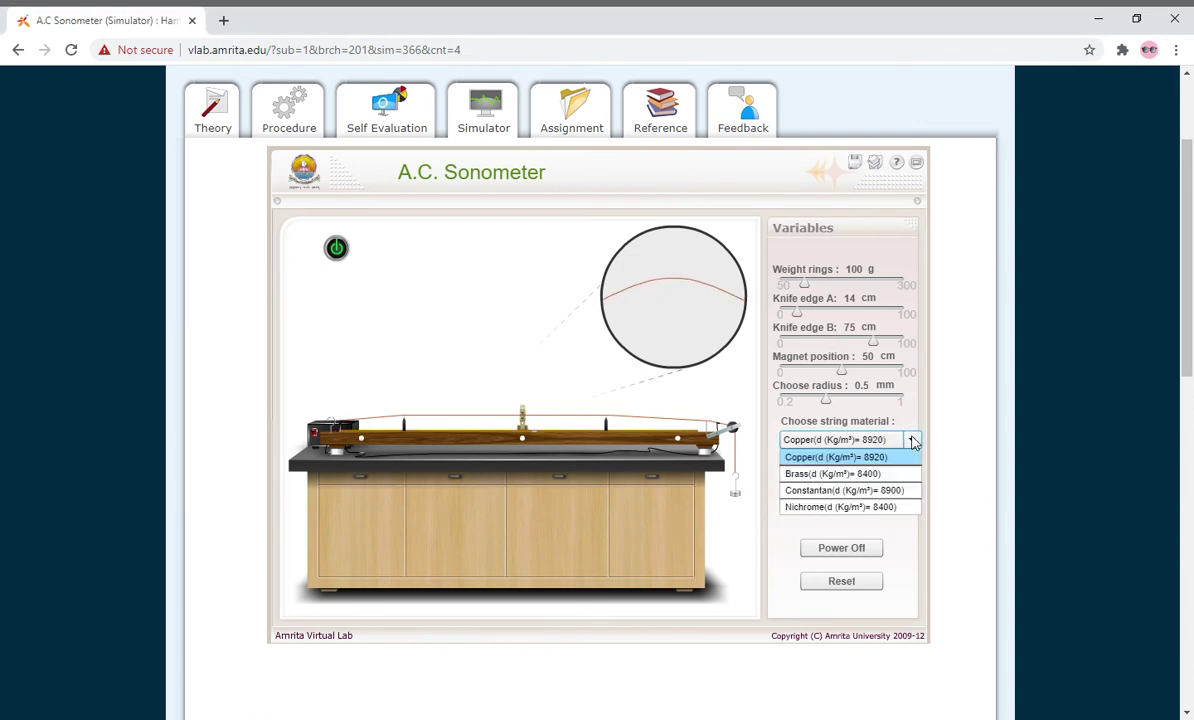
click(822, 453)
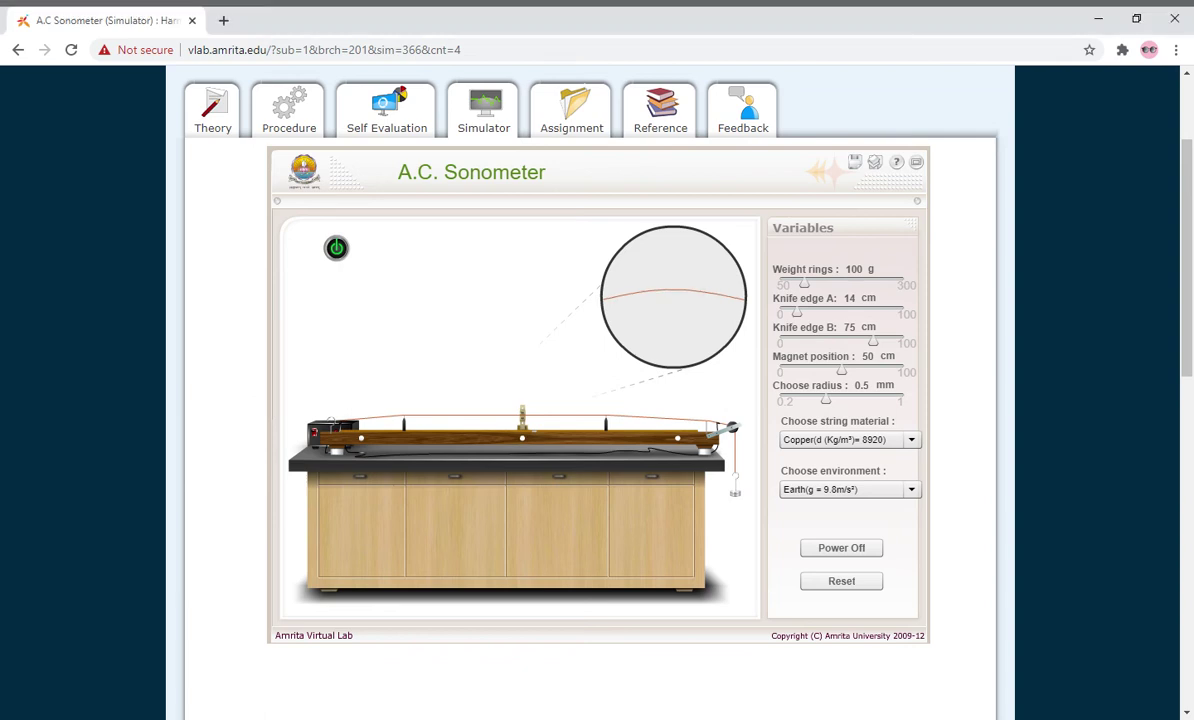
Power off the supply and reset the simulation.
scroll(576, 565, down, 1)
scroll(576, 565, down, 2)
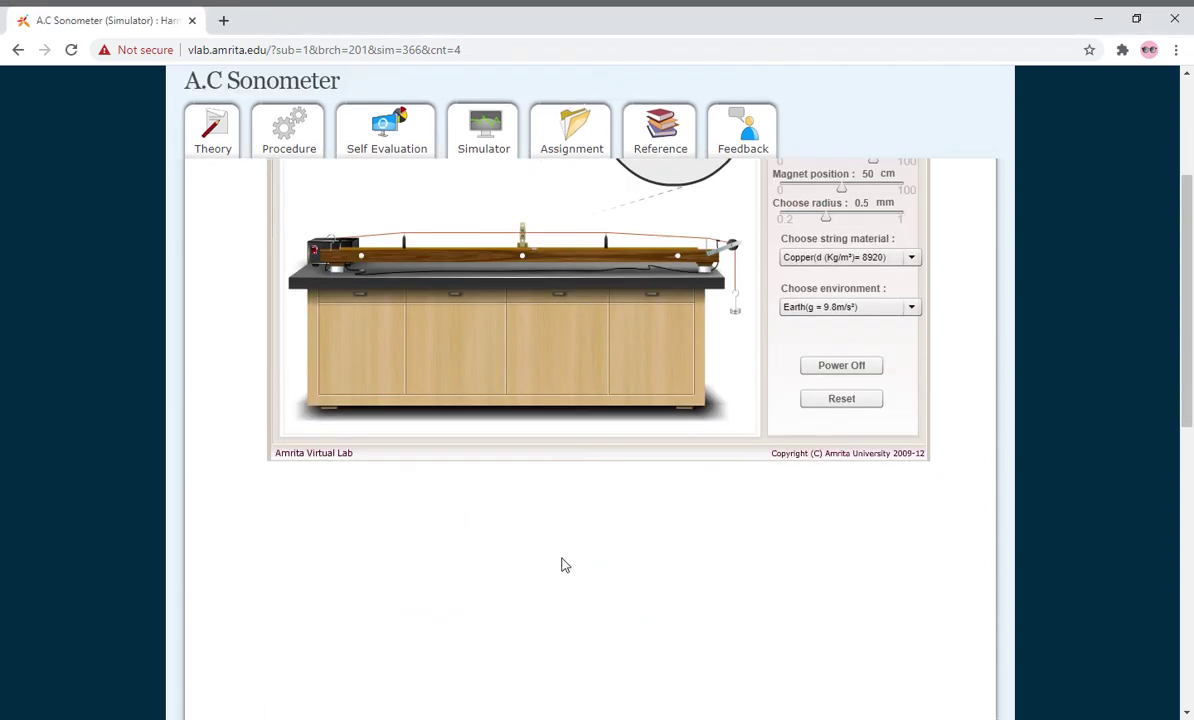
scroll(563, 563, up, 3)
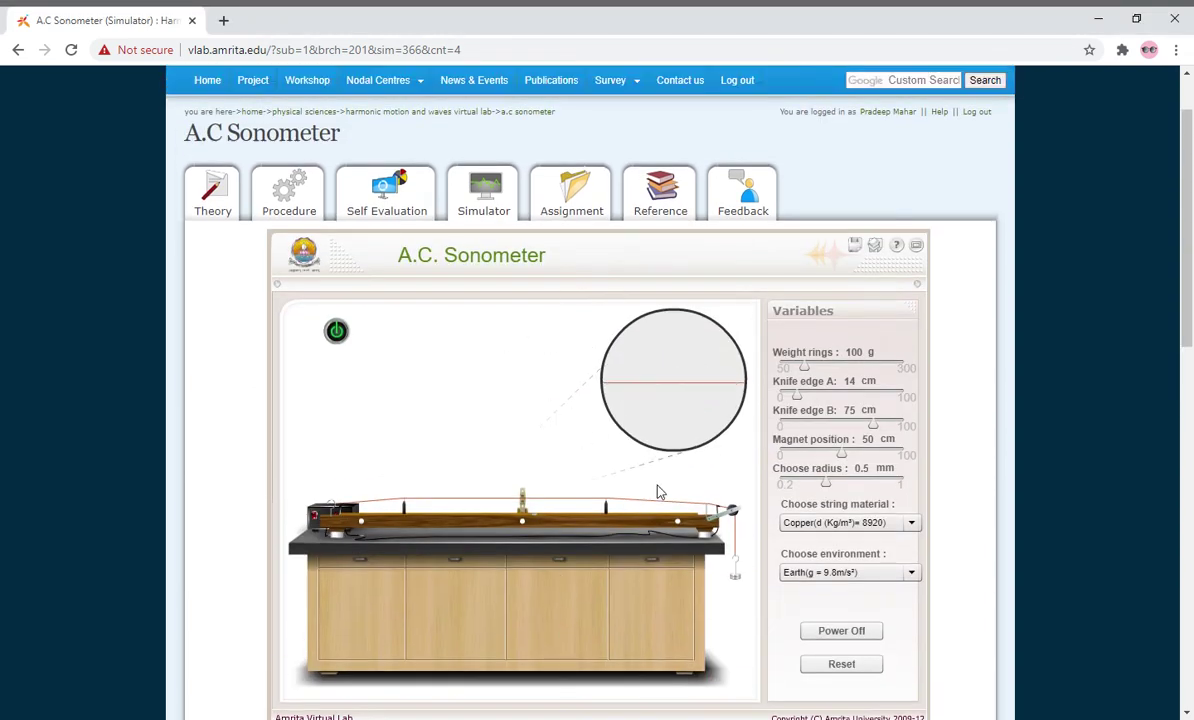
click(843, 633)
click(838, 665)
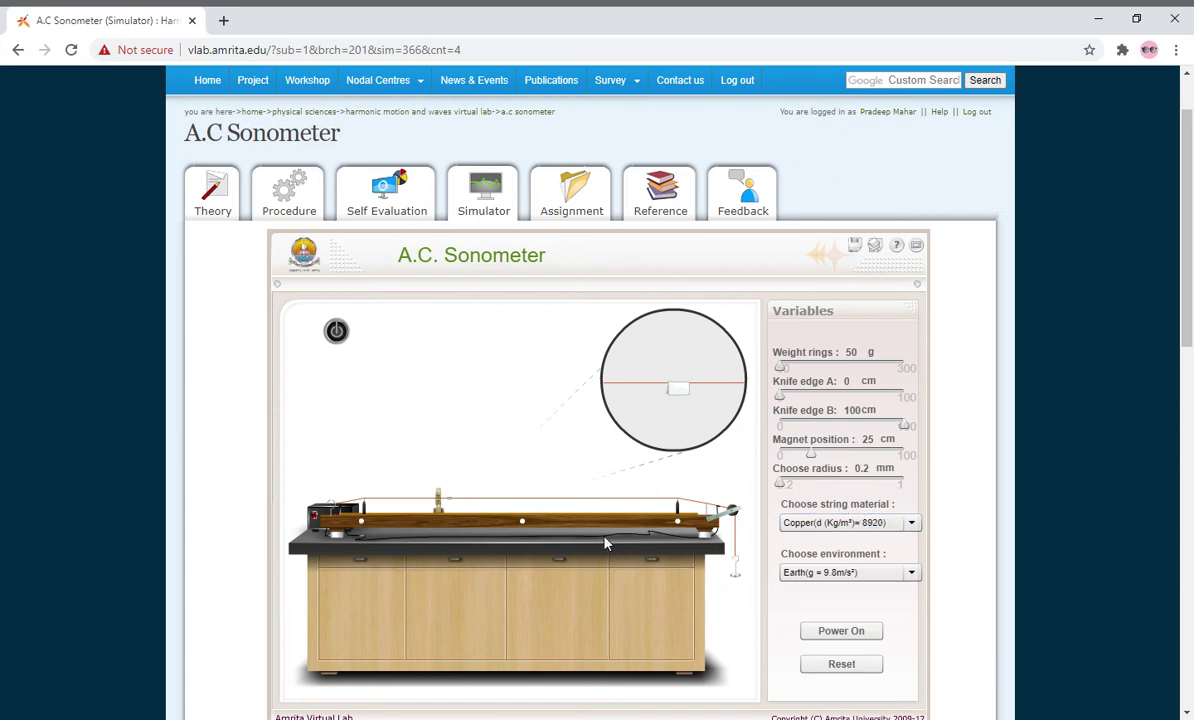
Power on the supply and set the magnet position to 50 cm, knife edge A to 40 cm and knife edge B to 90 cm.
click(830, 628)
drag(813, 456, 842, 458)
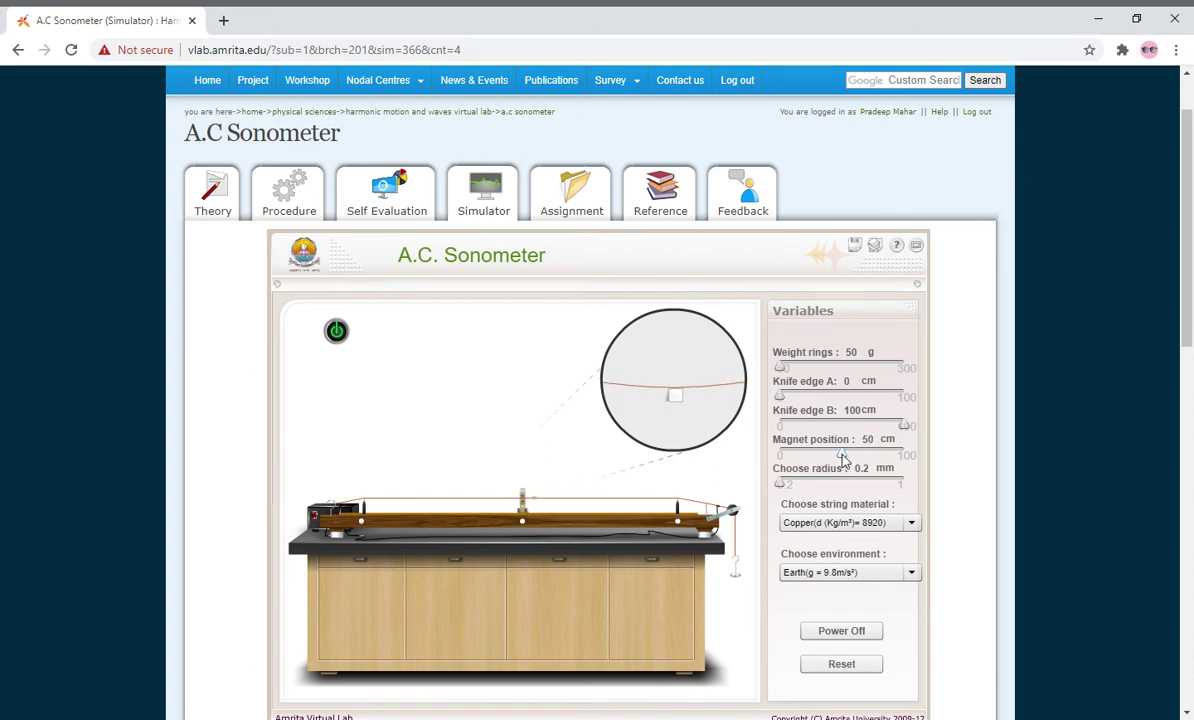
drag(780, 397, 830, 403)
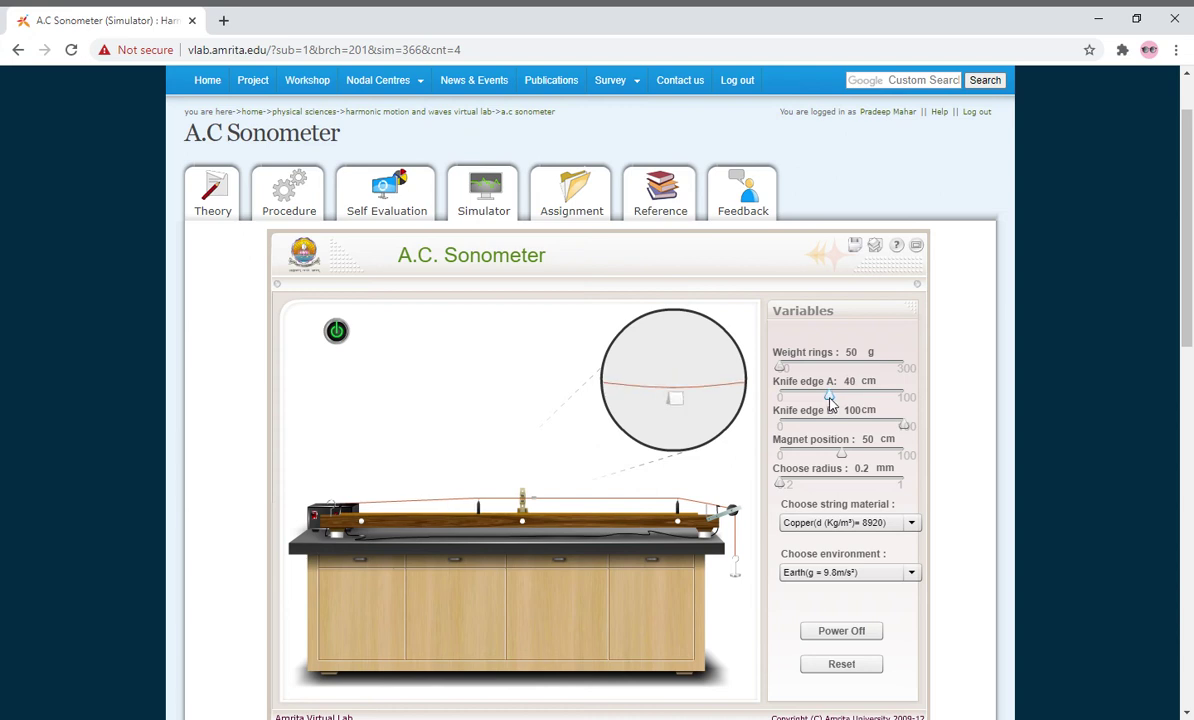
drag(901, 422, 893, 451)
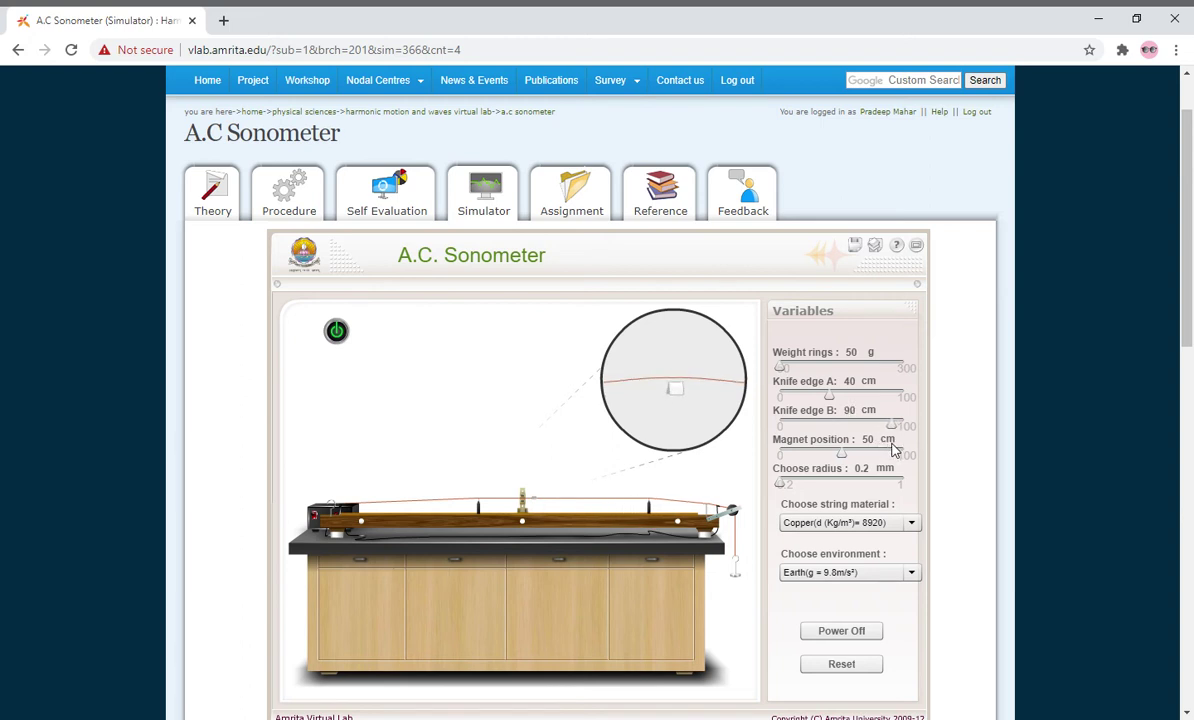
Move knife edge A to 20 cm and on to 10 cm, and knife edge B to 71 cm.
drag(829, 398, 806, 415)
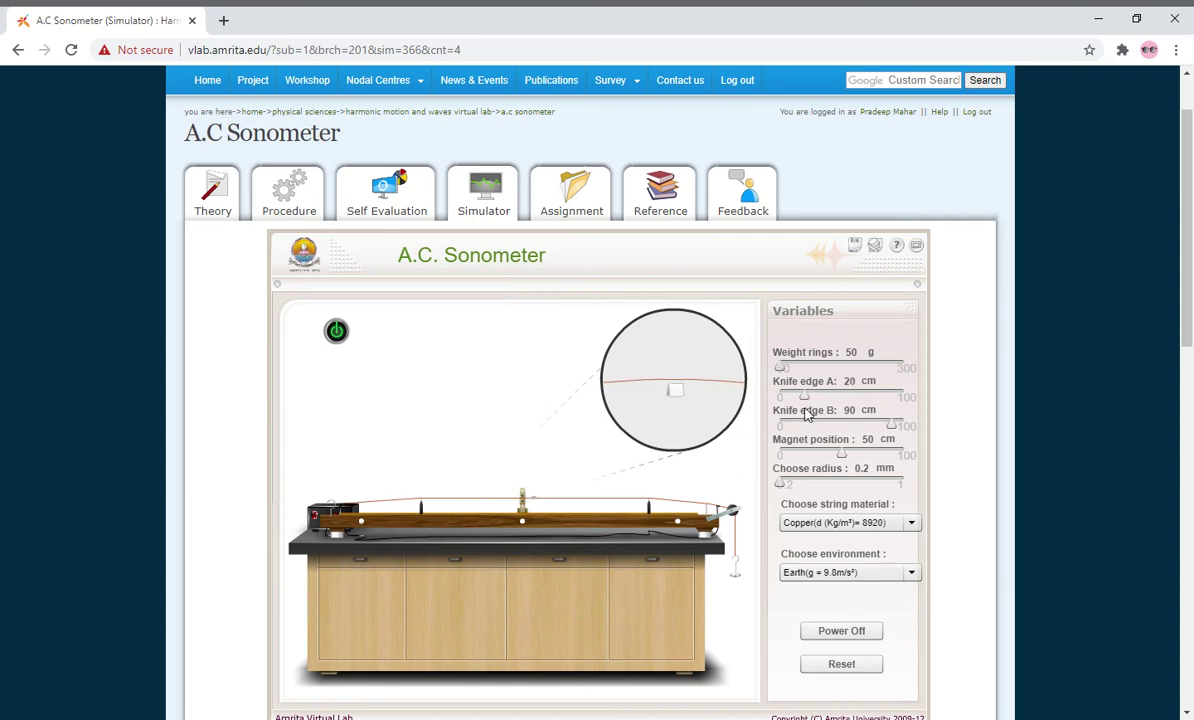
mouse_move(843, 458)
mouse_down()
mouse_move(818, 458)
mouse_move(880, 457)
mouse_move(843, 462)
mouse_up()
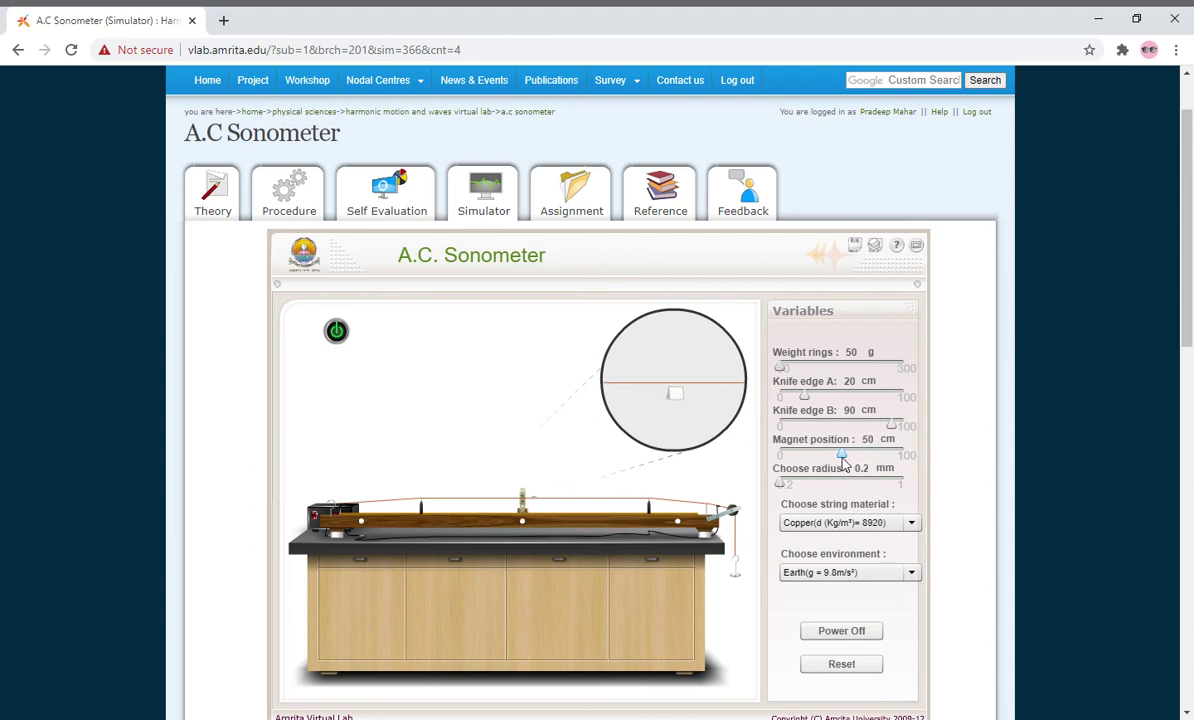
drag(806, 397, 793, 410)
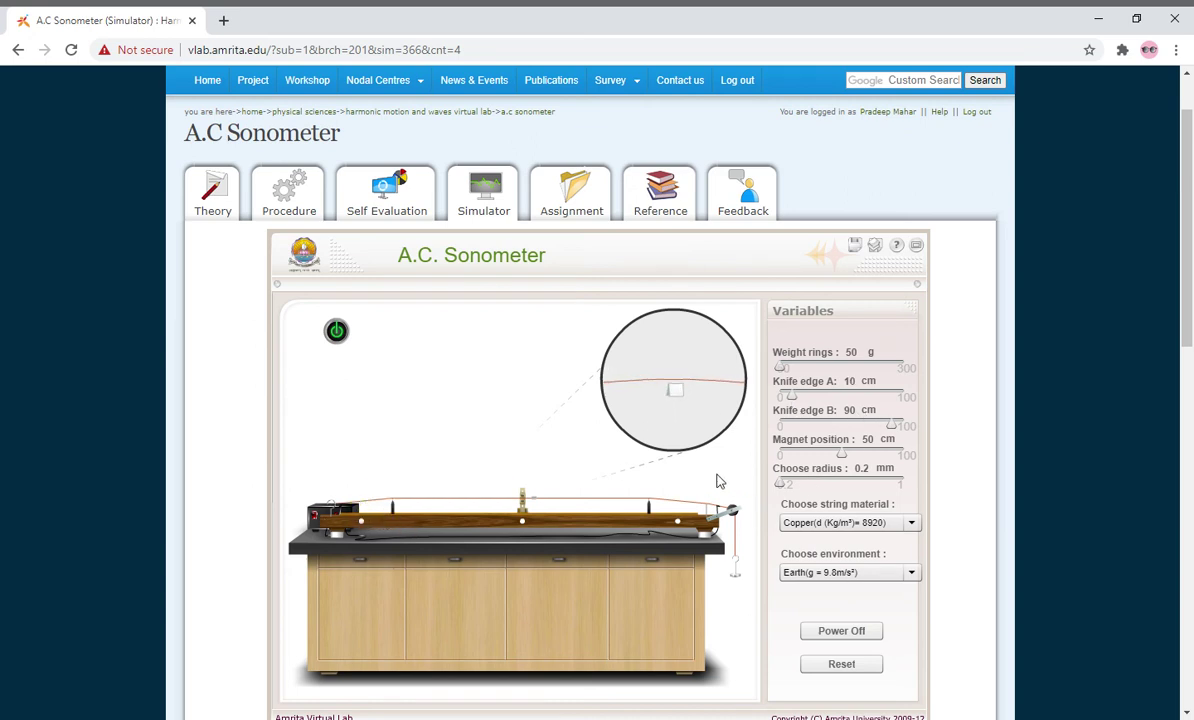
drag(895, 428, 866, 492)
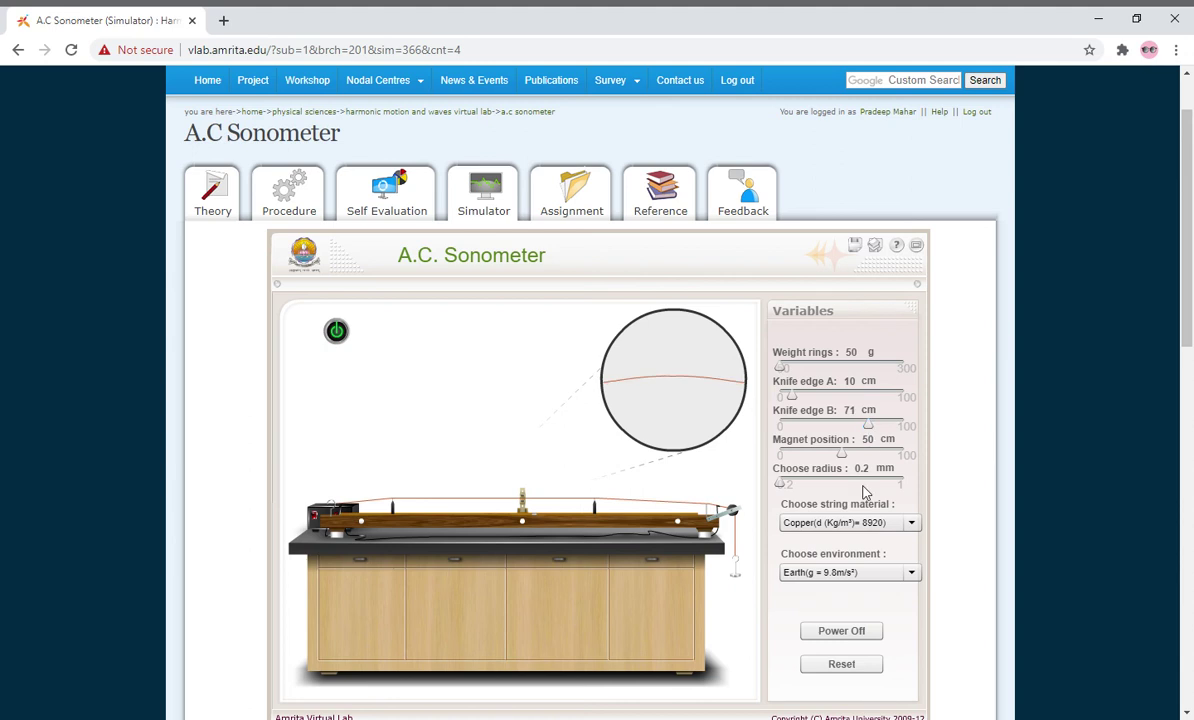
Reset the simulation variables and set the magnet position to 50 cm.
click(836, 662)
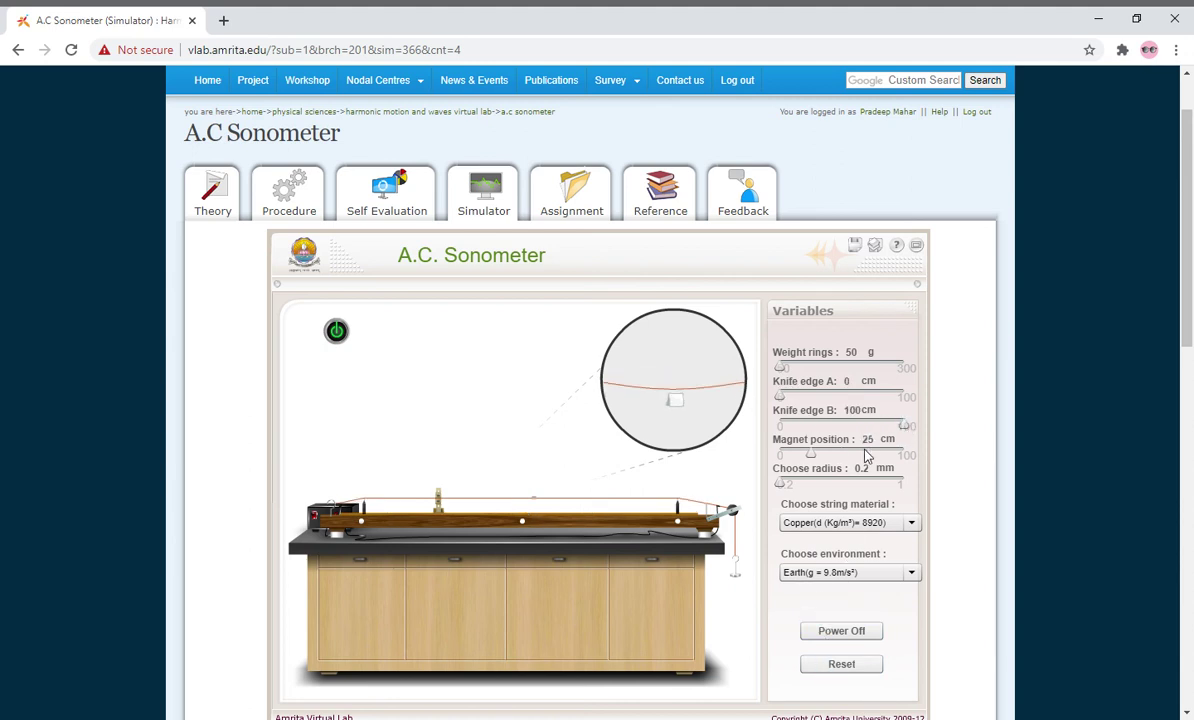
drag(812, 457, 843, 455)
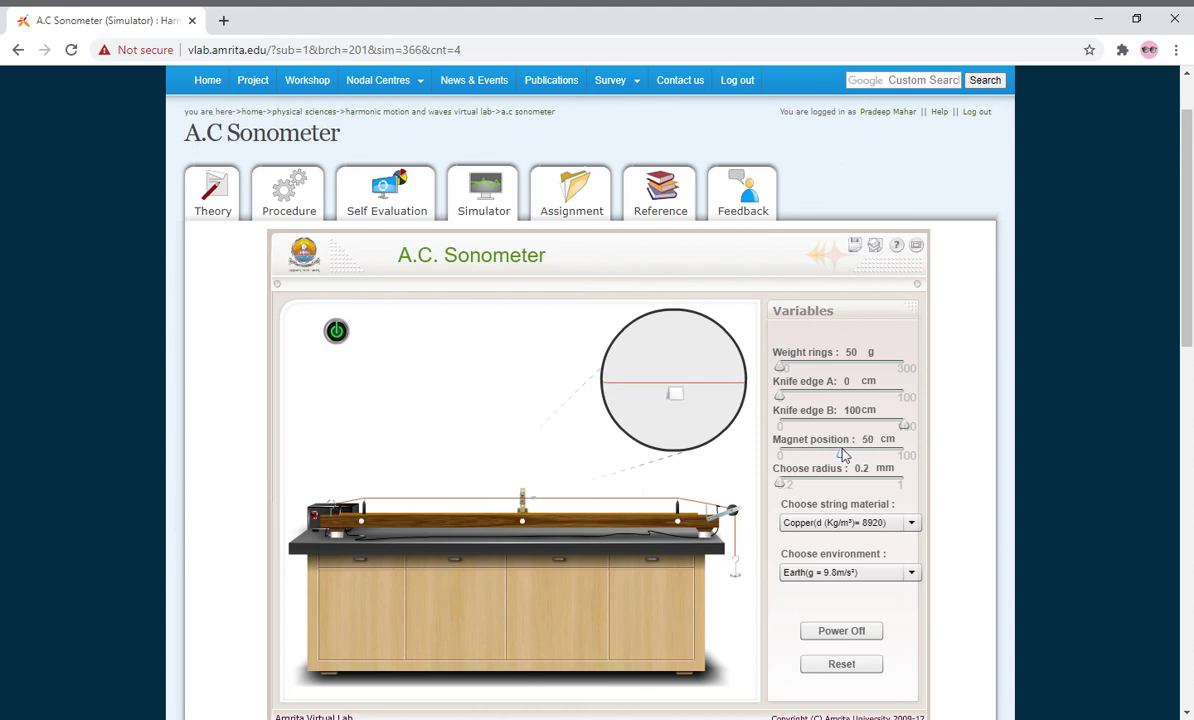
Set the wire radius to 0.5 mm and knife edge A to 10 cm.
drag(780, 487, 824, 487)
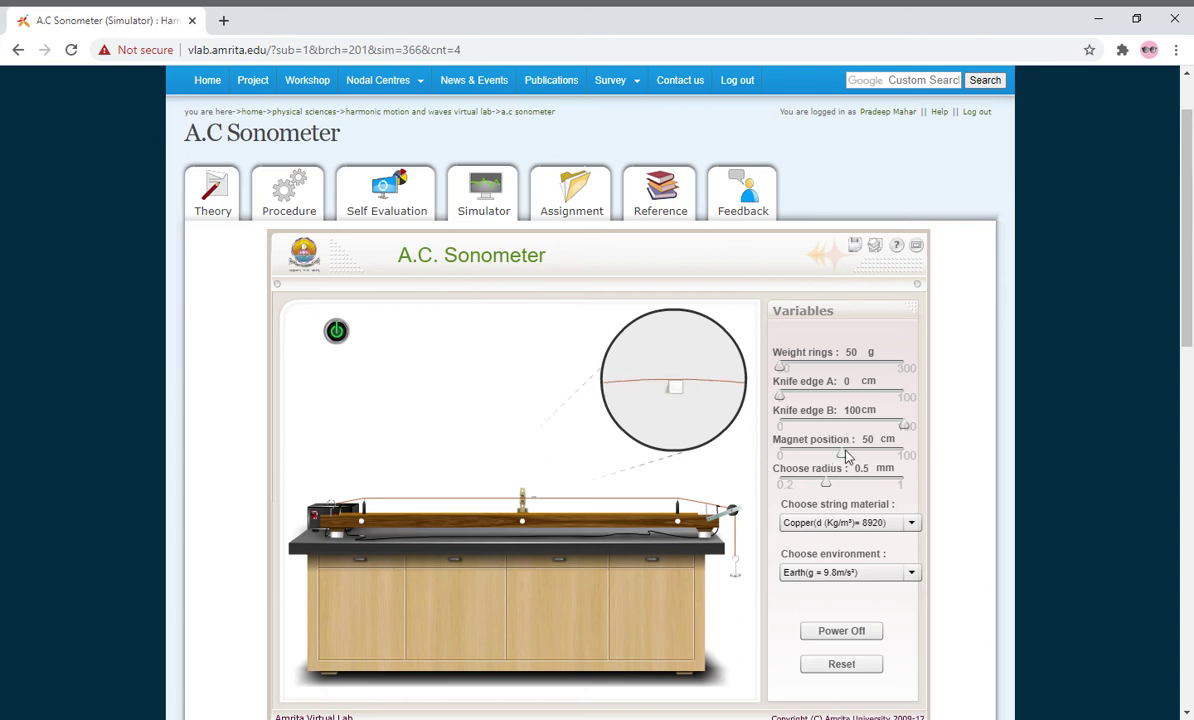
drag(781, 397, 795, 398)
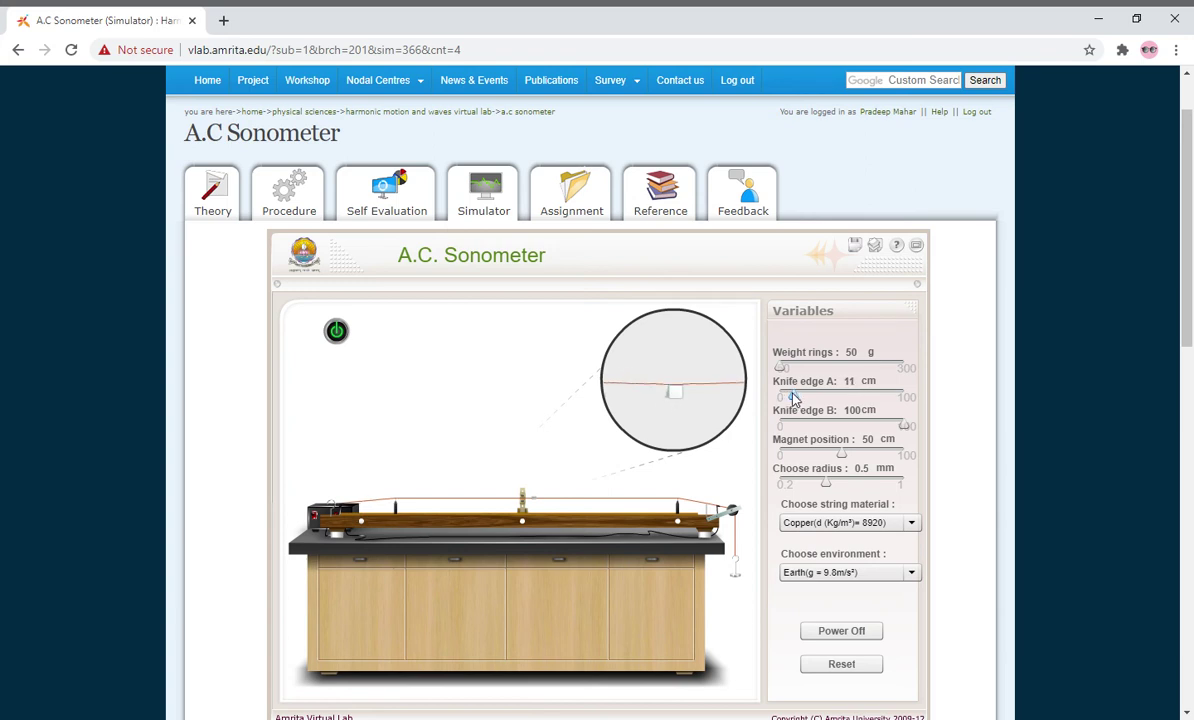
drag(795, 398, 789, 396)
Increase the weight rings to 150 g and on to 200 g, and move knife edge B to 74 cm.
drag(786, 372, 825, 369)
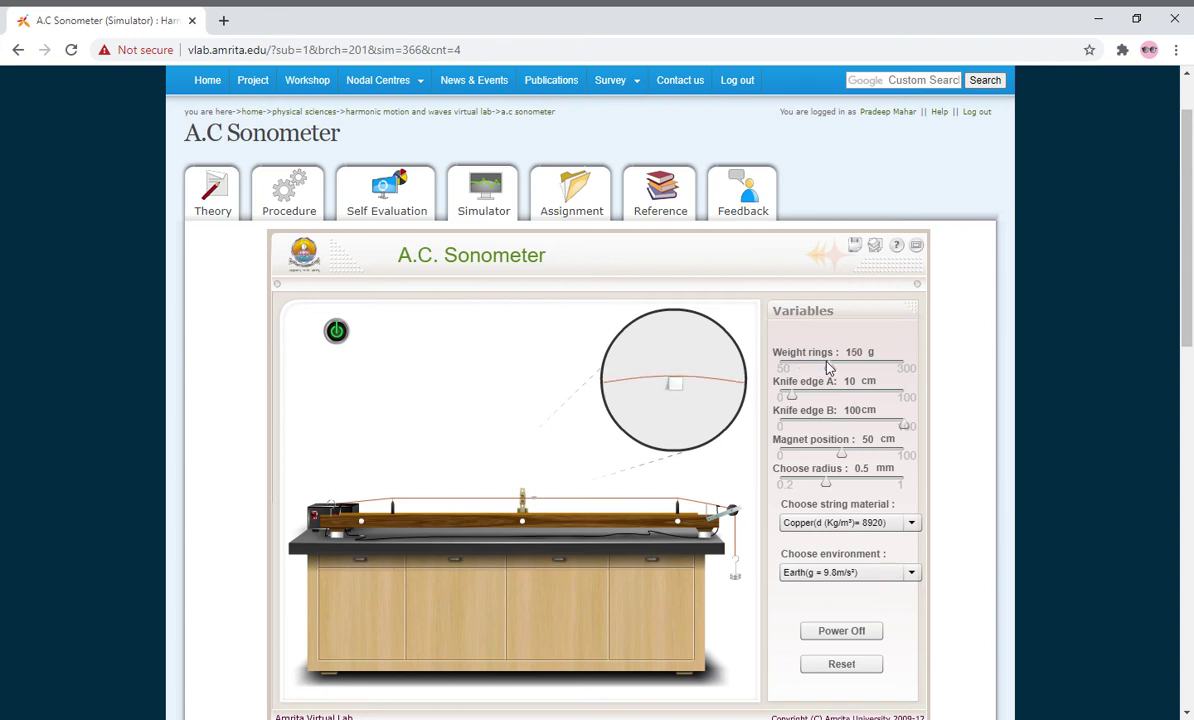
drag(840, 372, 849, 372)
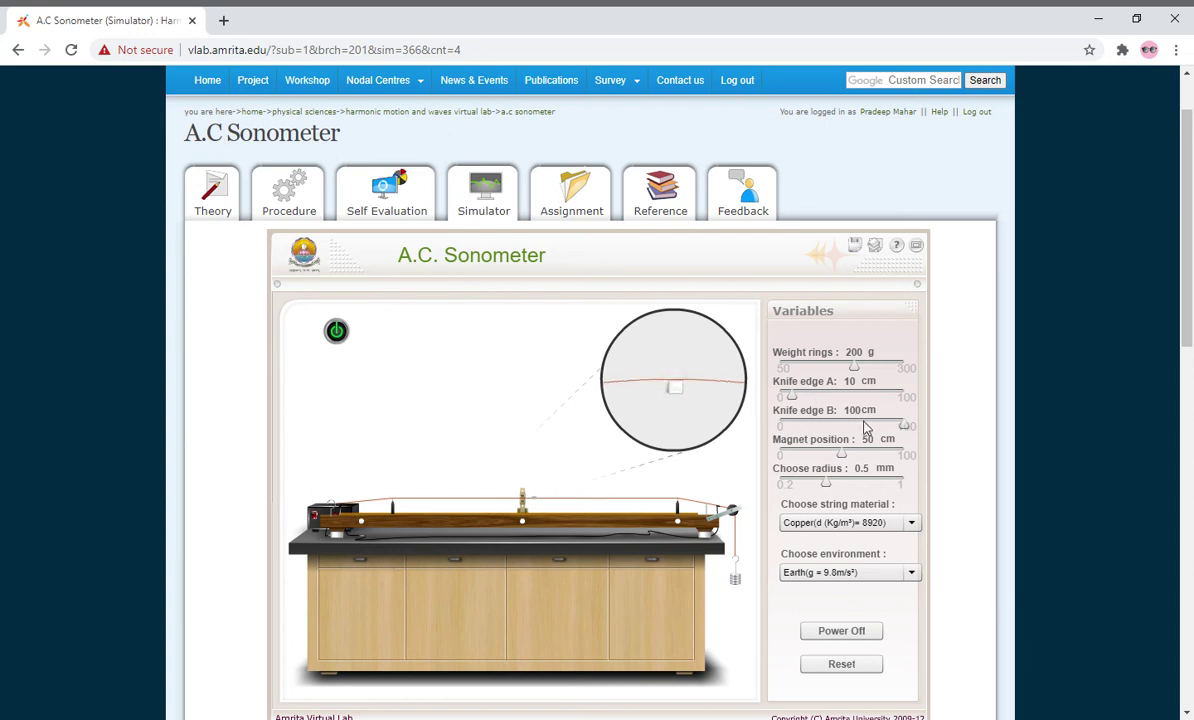
drag(903, 426, 871, 428)
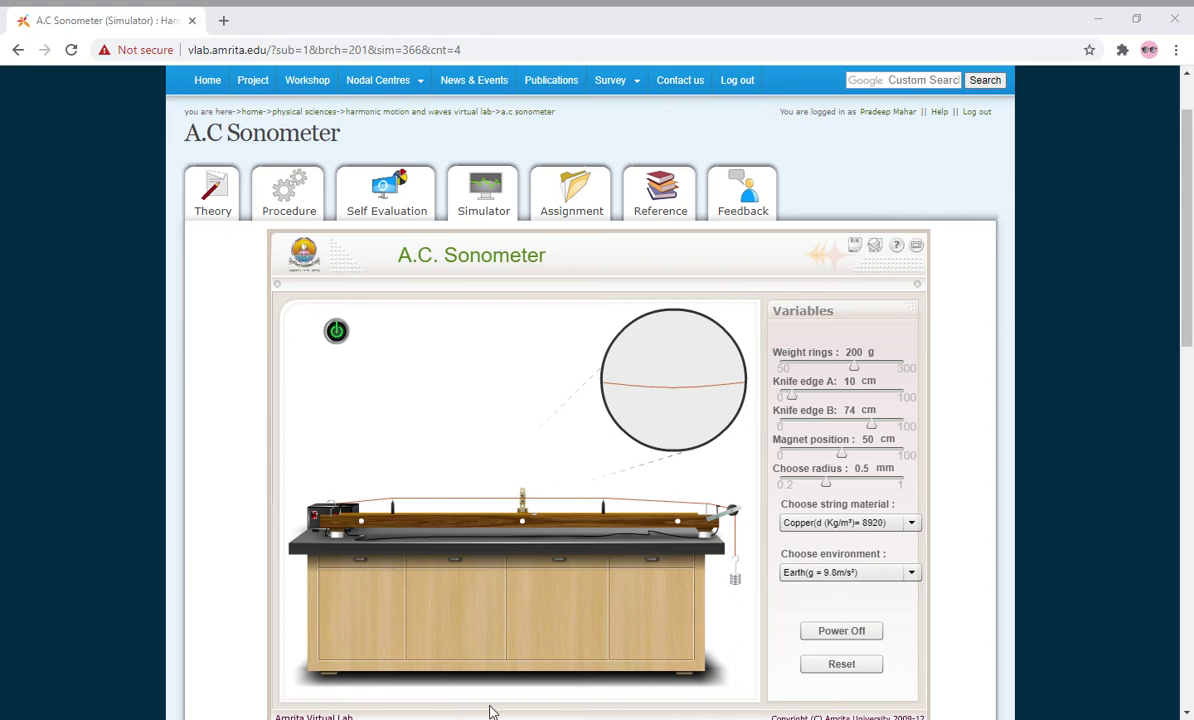
Reset the simulation variables and set the weight rings to 300 g and knife edge A to 20 cm.
click(551, 569)
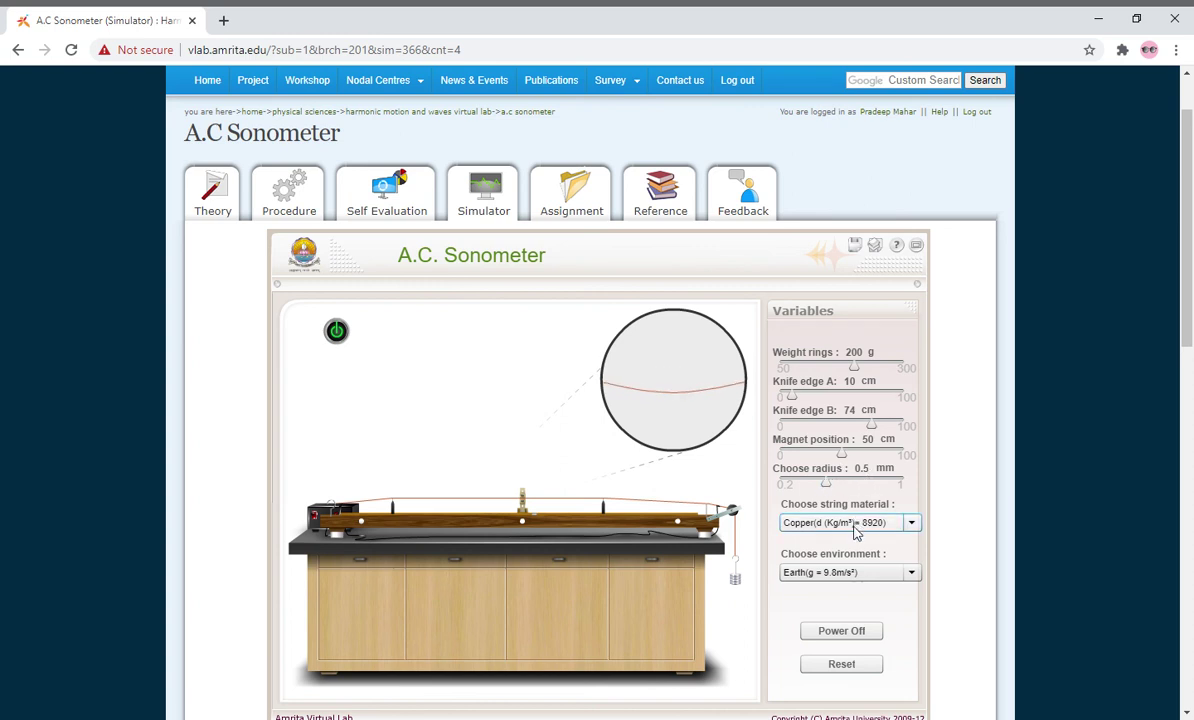
click(840, 665)
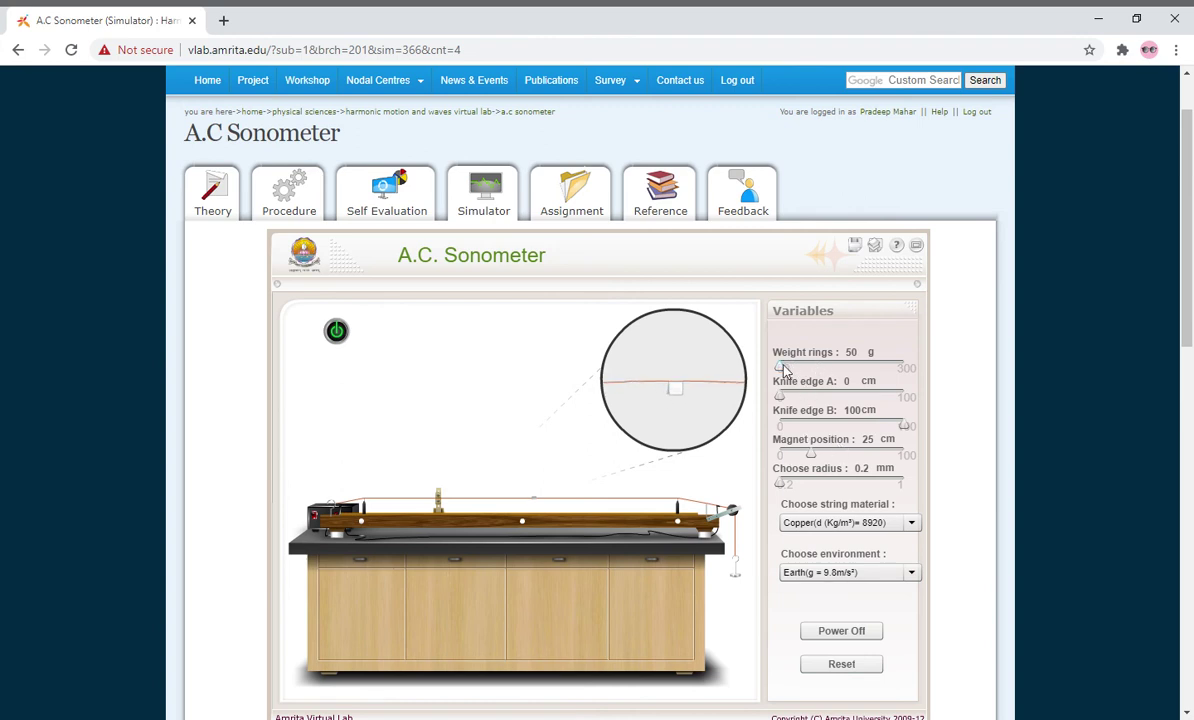
drag(782, 370, 901, 368)
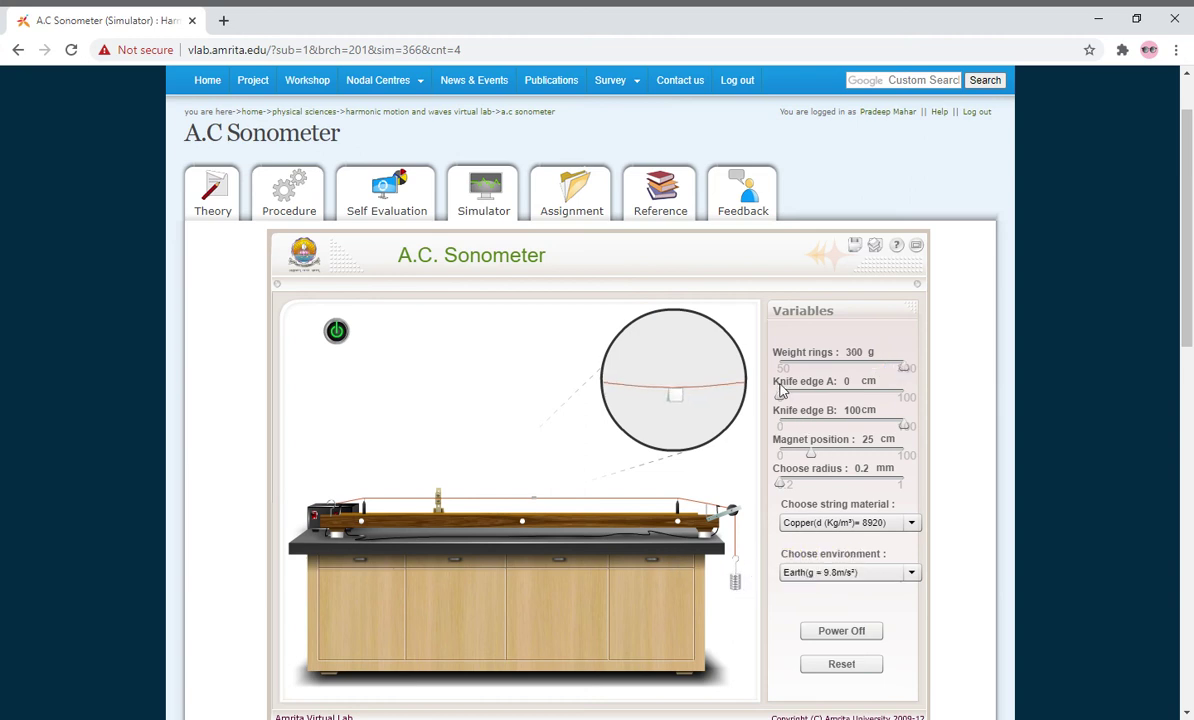
drag(781, 397, 808, 401)
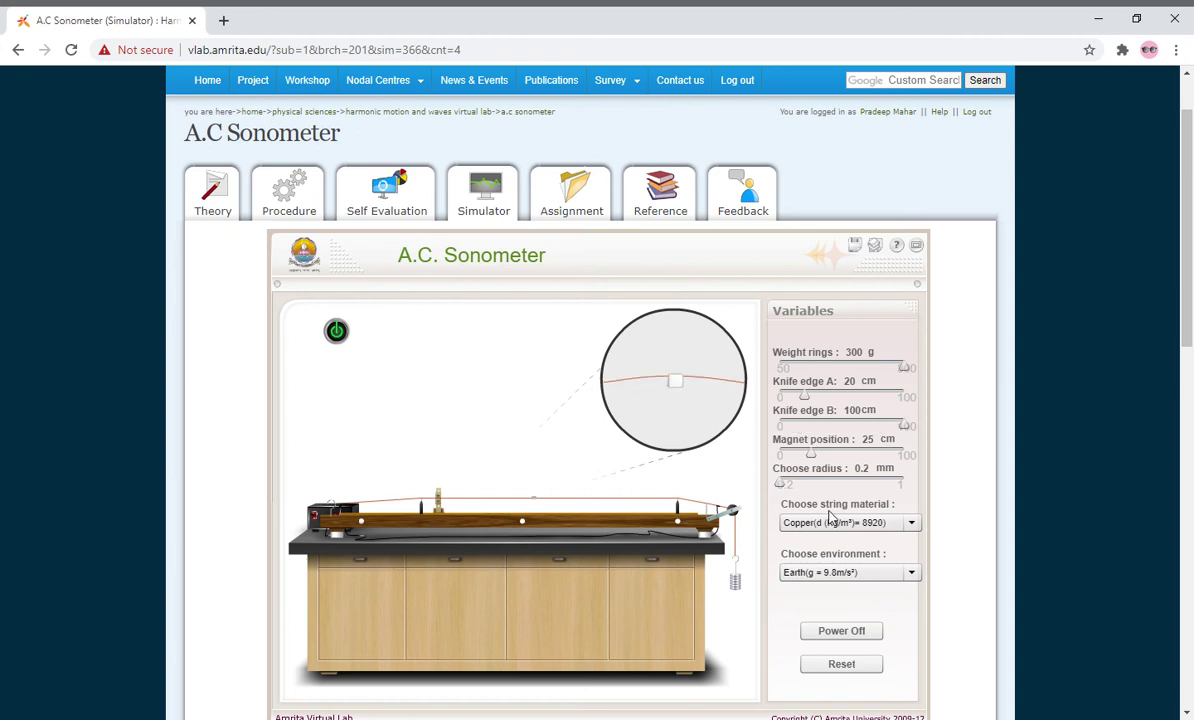
Set the wire radius to 0.5 mm, the magnet position to 50 cm and knife edge B to 60 cm.
drag(782, 486, 827, 485)
drag(902, 427, 900, 427)
drag(812, 454, 841, 457)
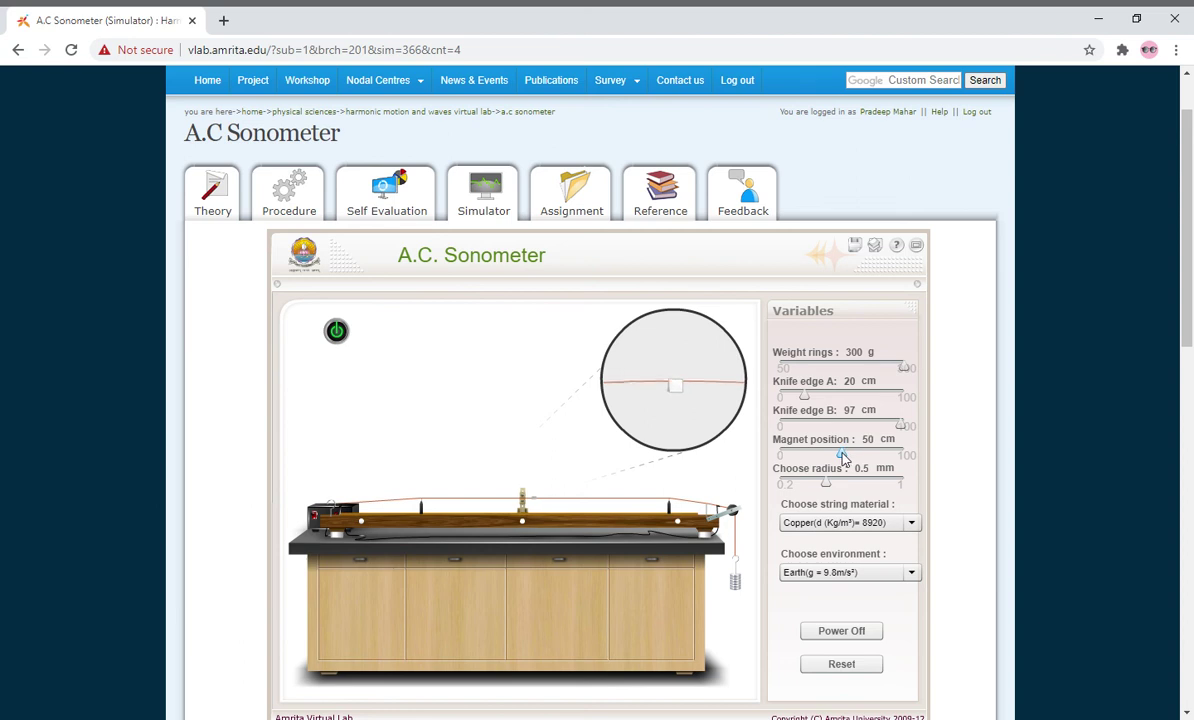
drag(902, 427, 857, 432)
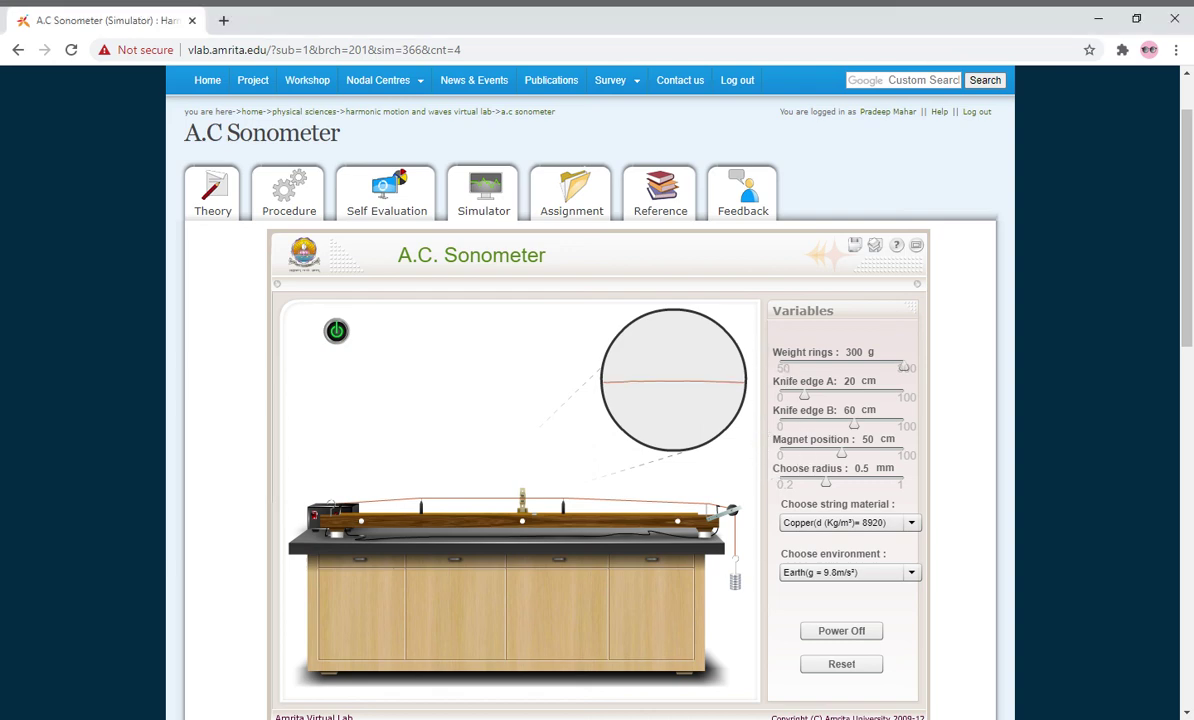
Look over the simulator page and the available string material options.
scroll(698, 407, down, 1)
scroll(698, 407, down, 2)
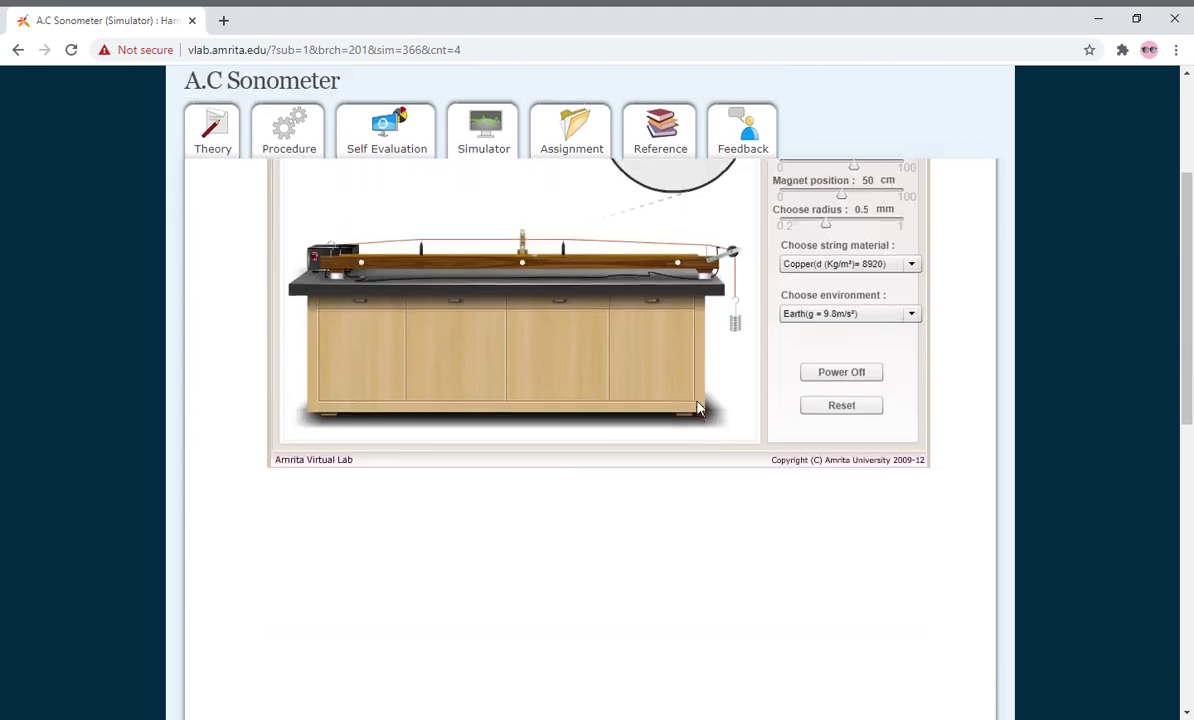
scroll(682, 434, up, 3)
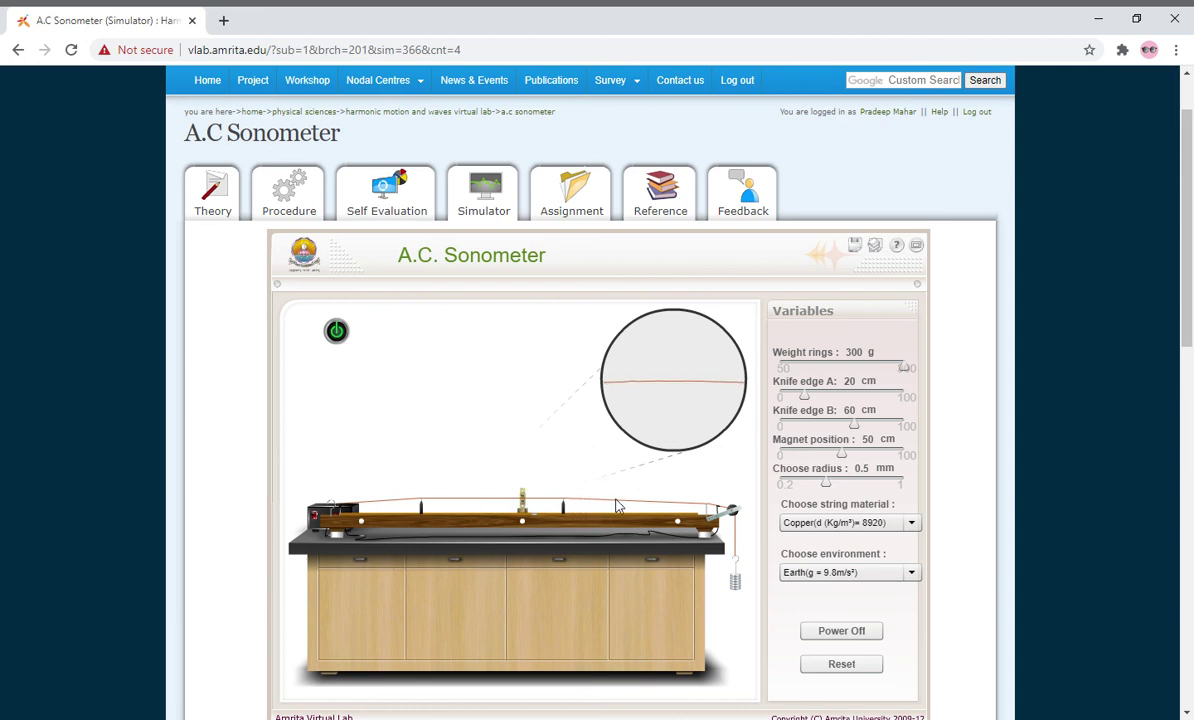
click(848, 523)
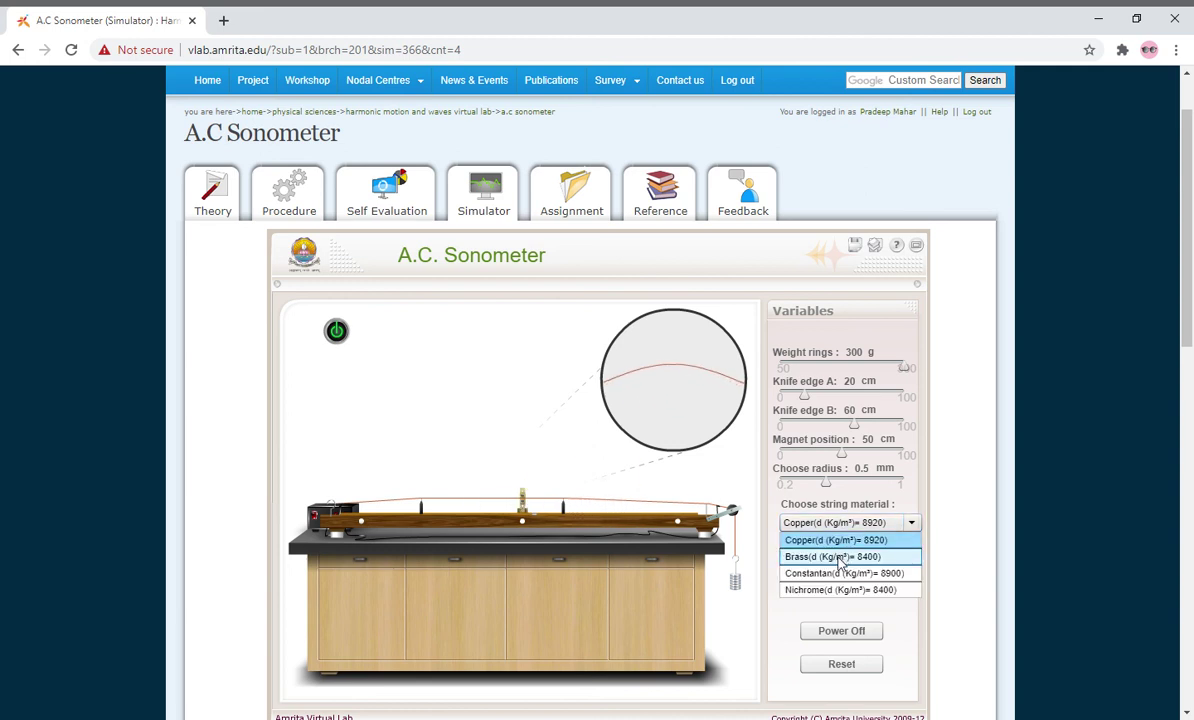
click(911, 529)
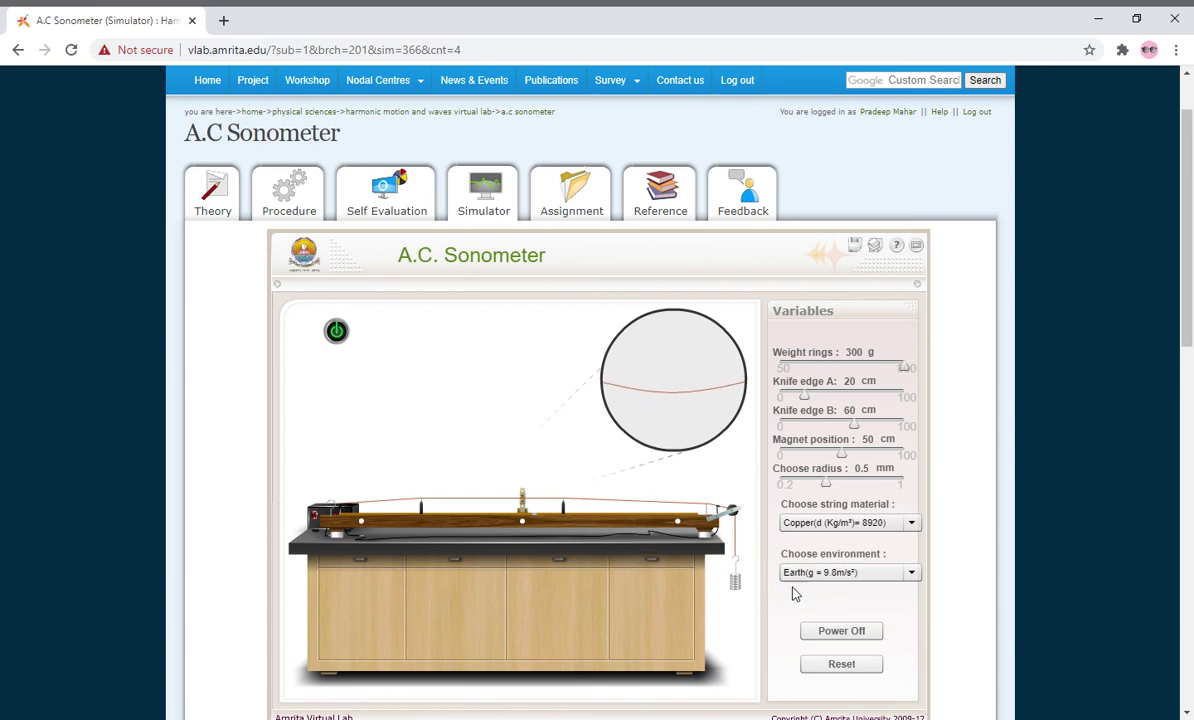
Reset the simulation variables and power off the supply.
click(841, 661)
click(839, 637)
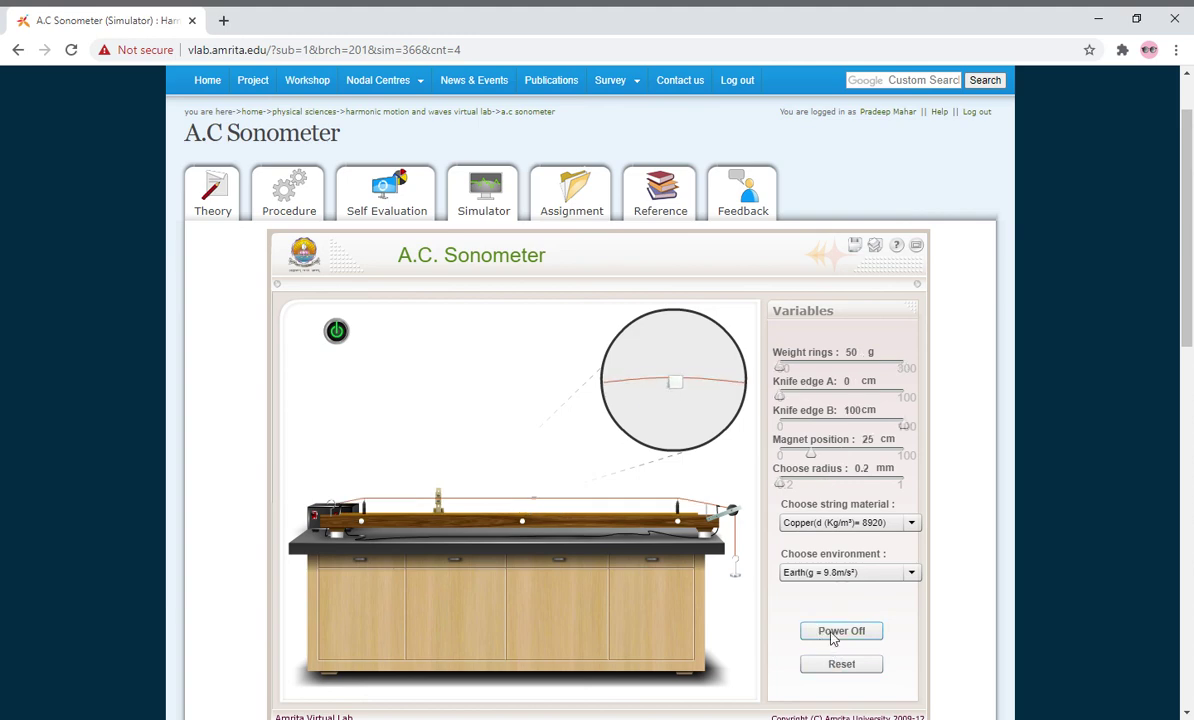